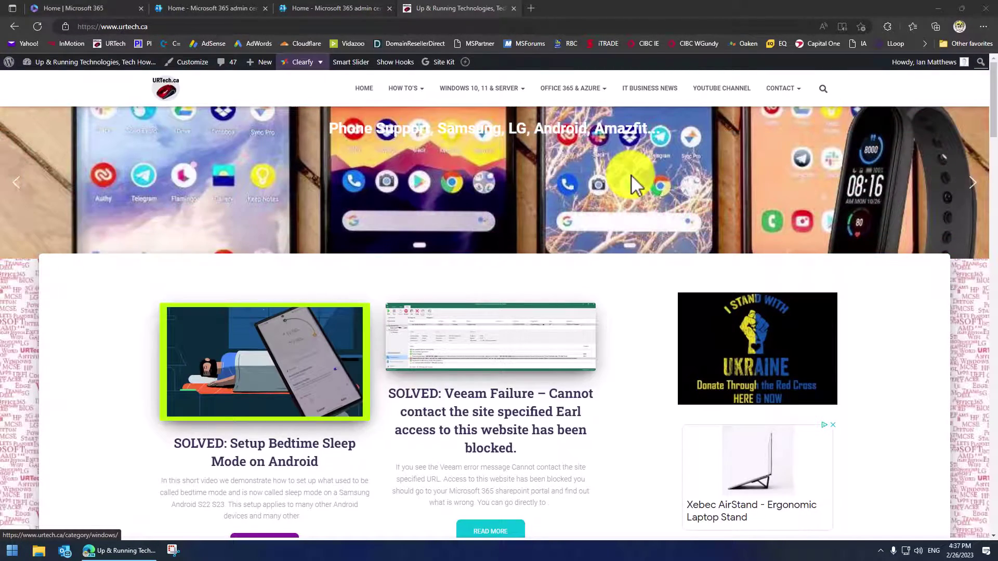
Replace the Edge address with 'port' so portal.office.com autocompletes.
click(235, 27)
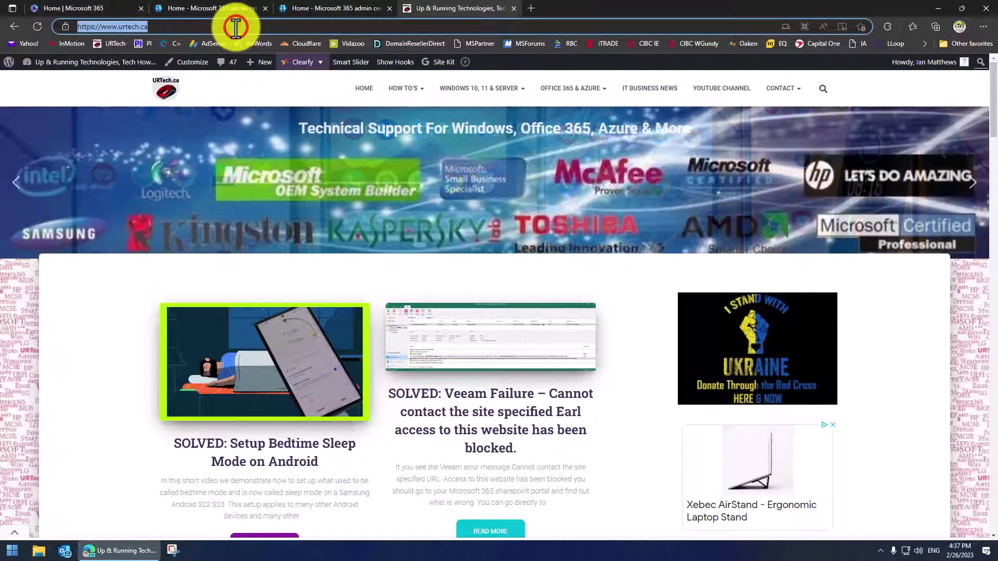
text(port)
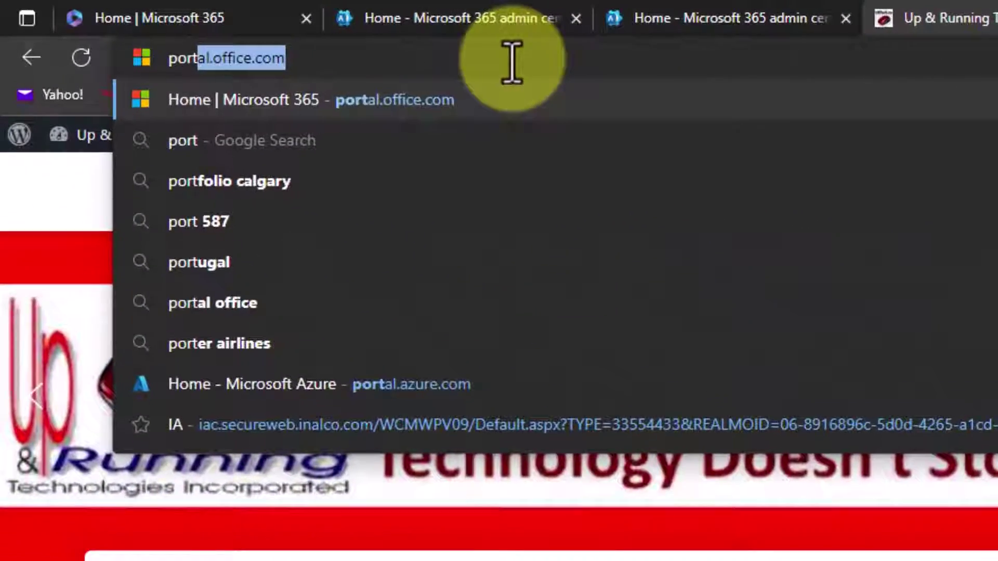
Load portal.office.com and go into the Microsoft 365 admin center home page.
key(Return)
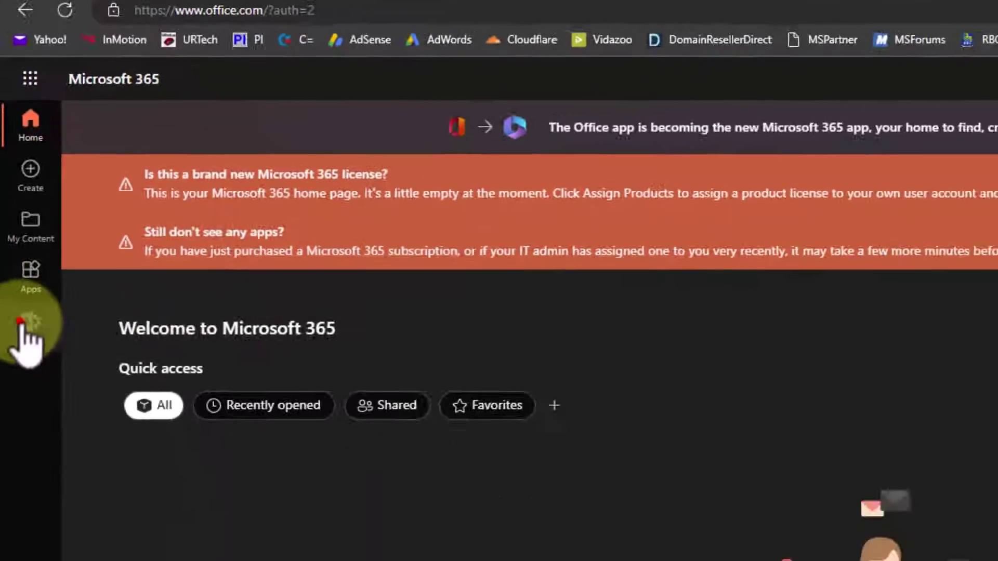
click(40, 470)
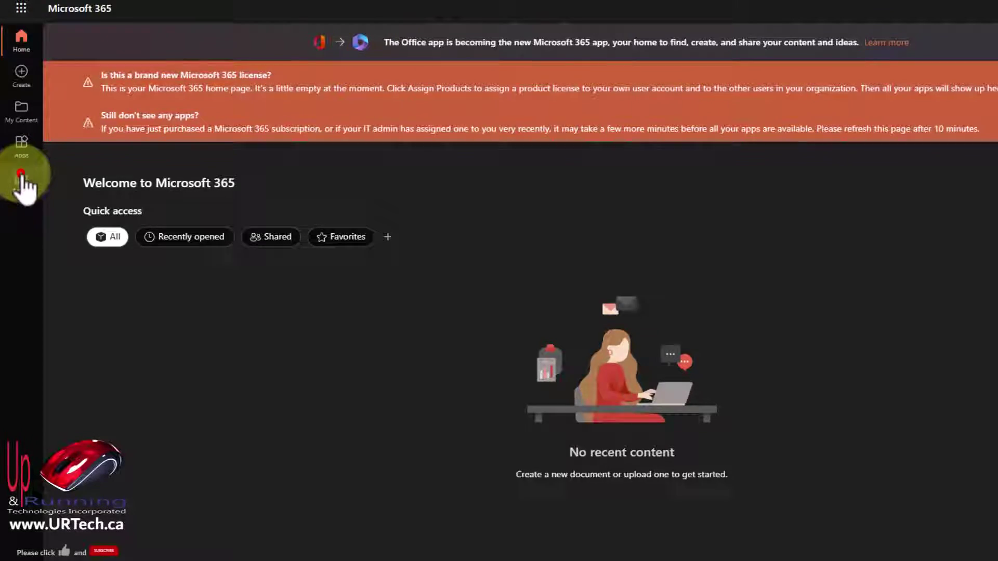
click(22, 179)
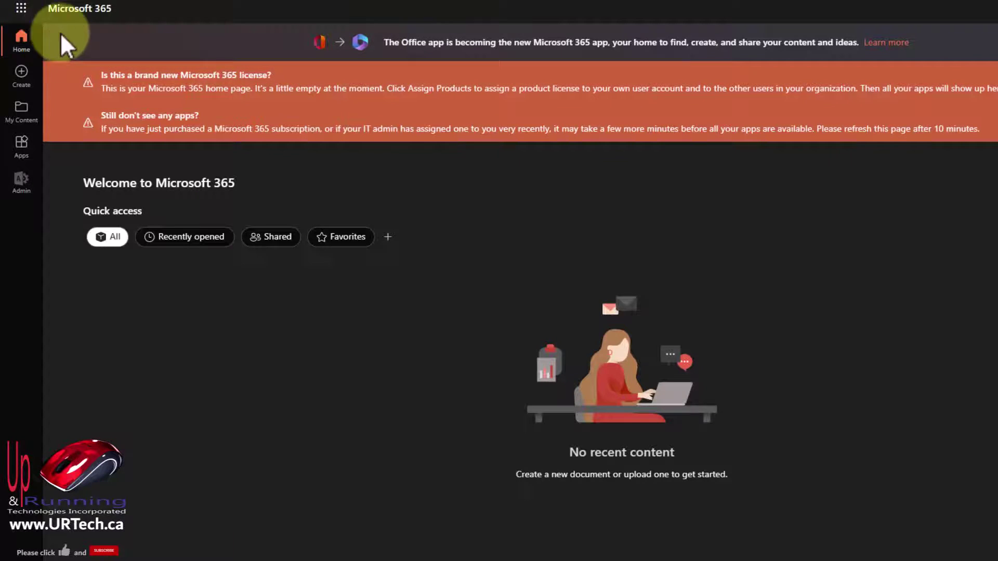
click(11, 9)
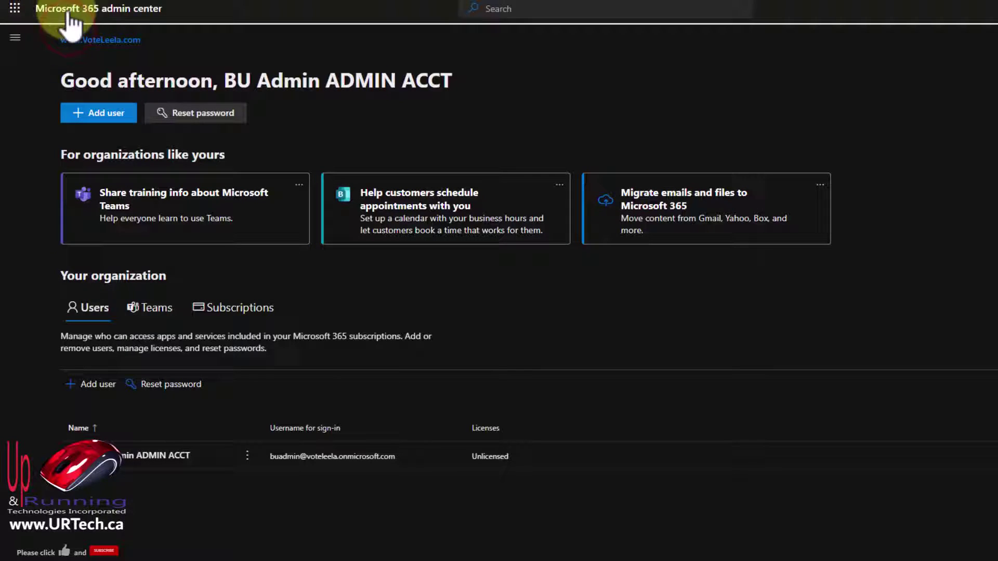
Open Settings > Domains from the full admin navigation to list all six domains.
click(15, 39)
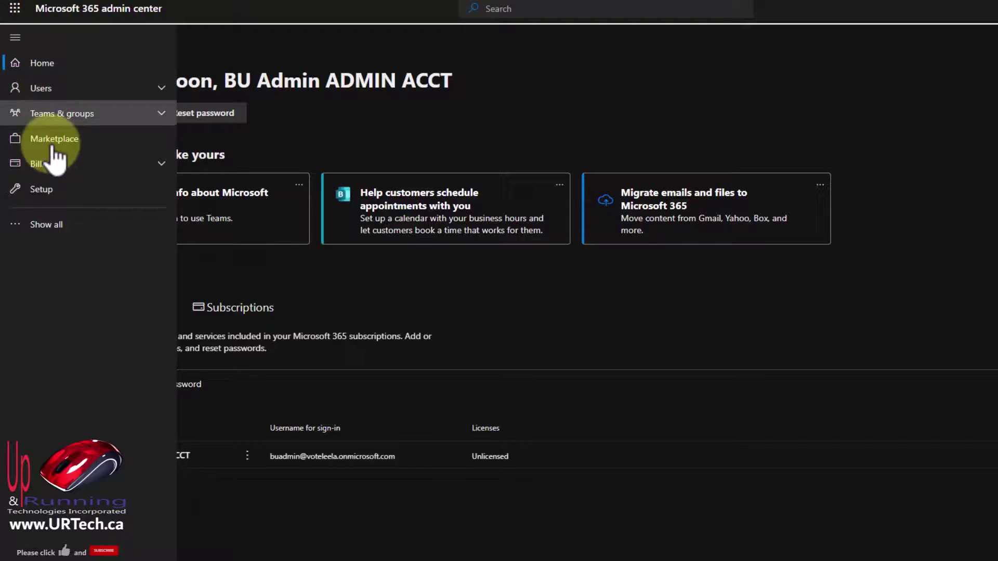
click(55, 224)
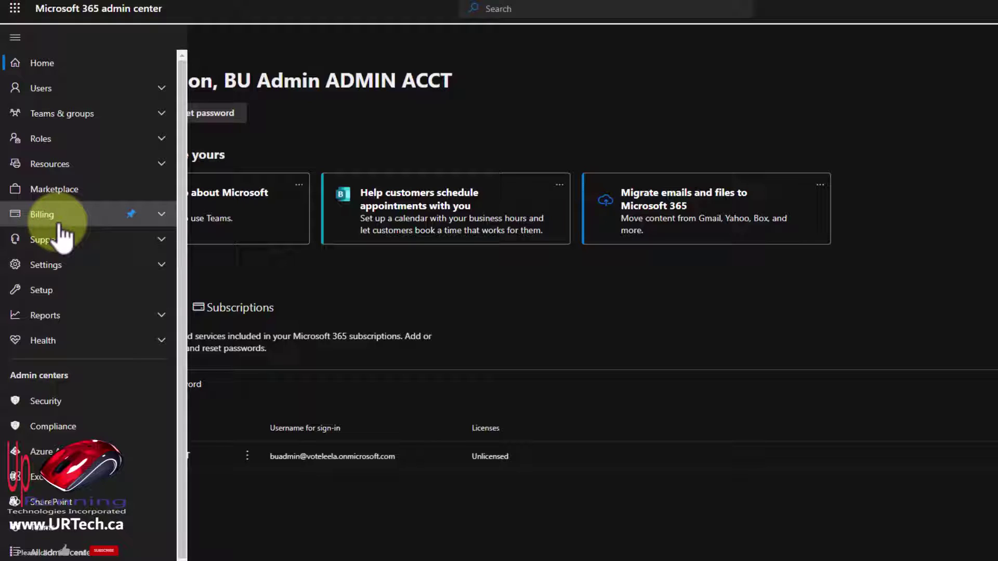
click(162, 265)
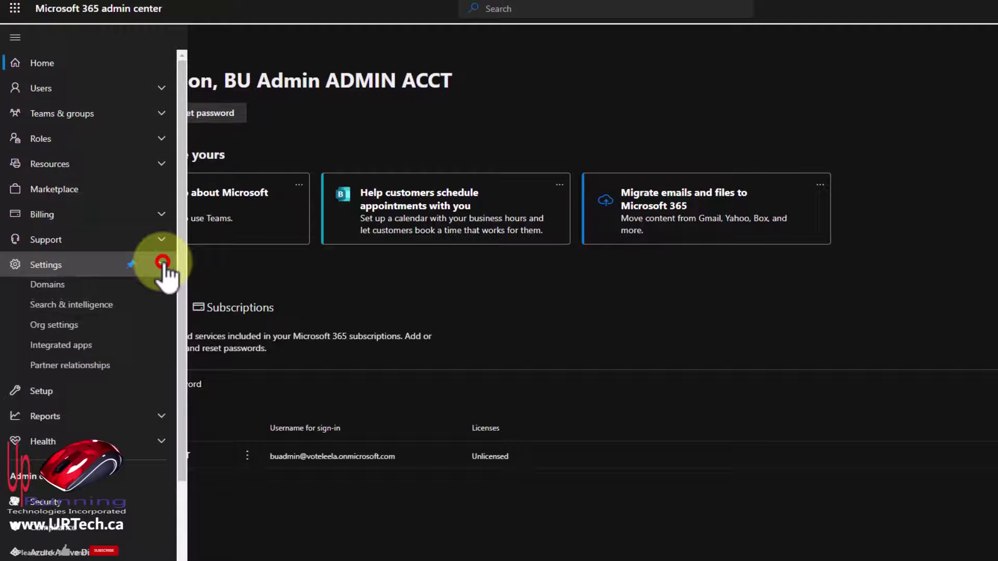
click(49, 294)
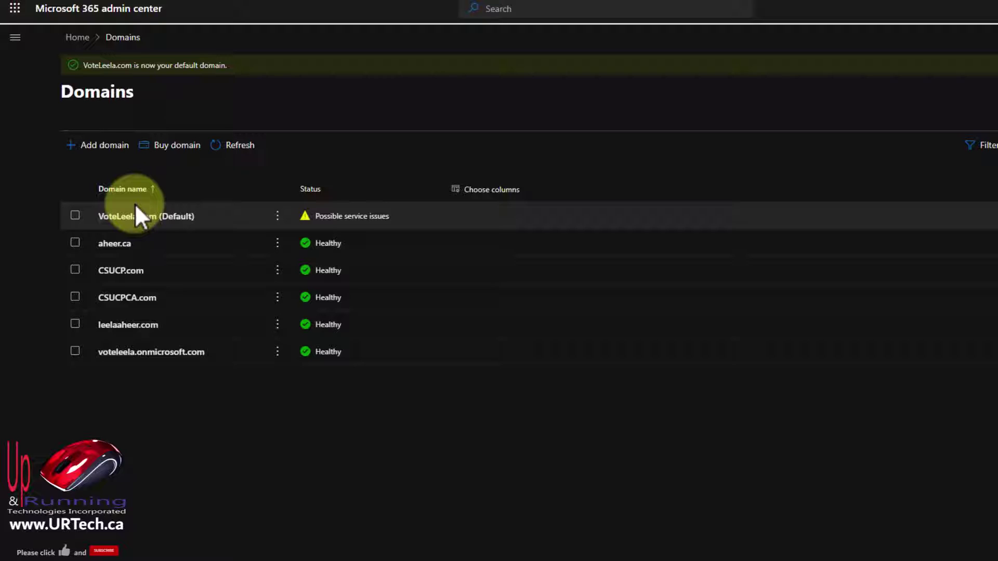
click(108, 145)
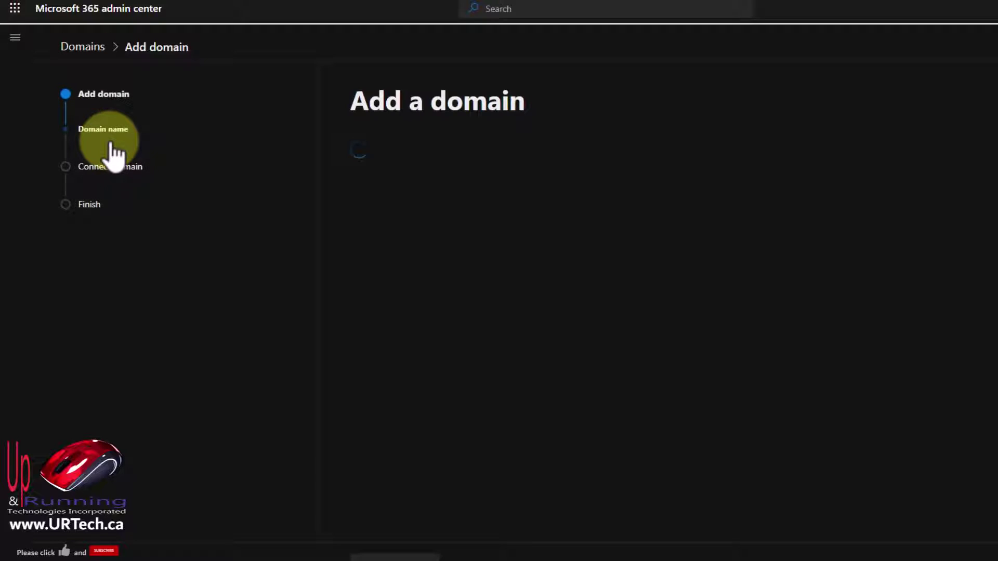
click(384, 210)
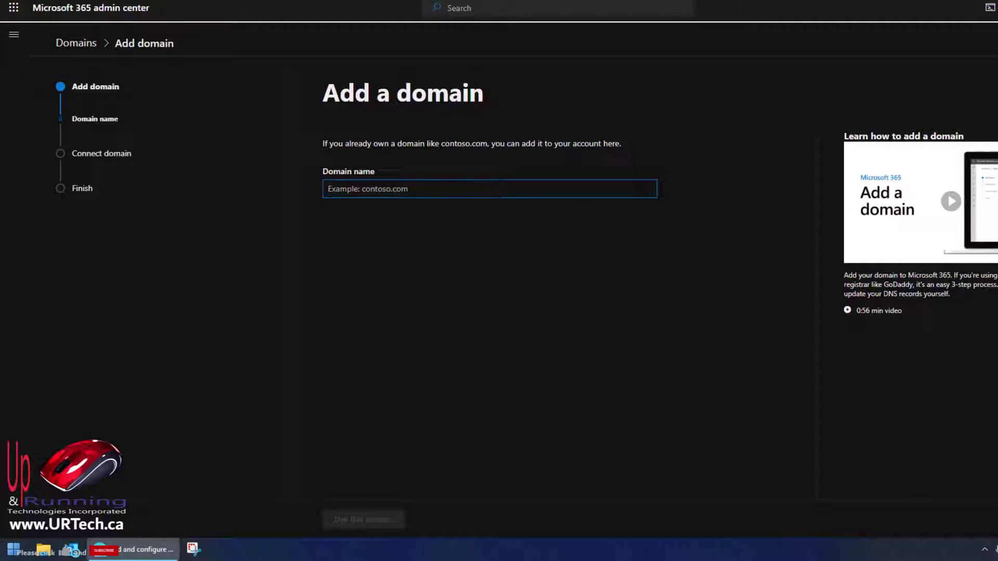
click(76, 43)
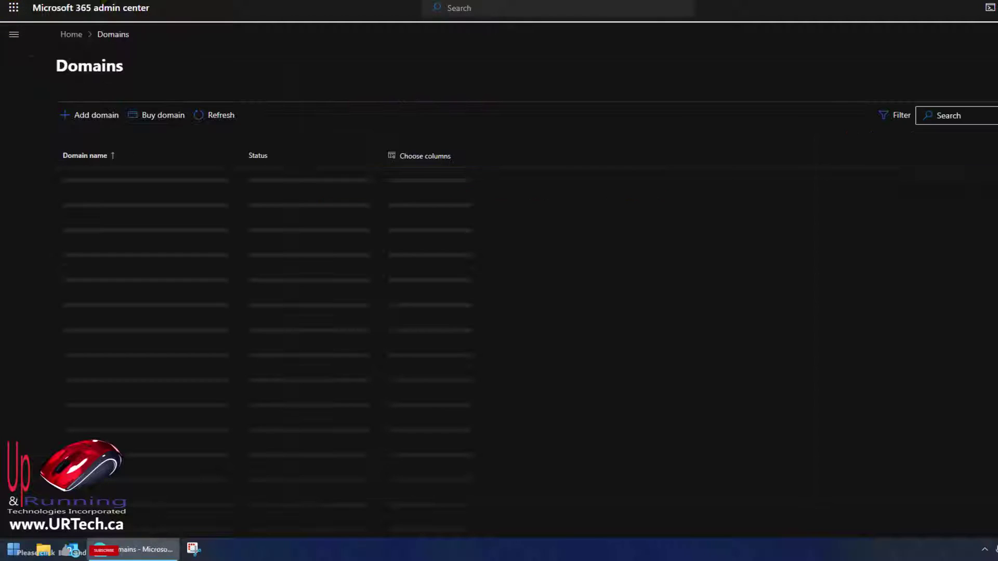
Go to Users > Active users from the admin navigation menu.
click(15, 36)
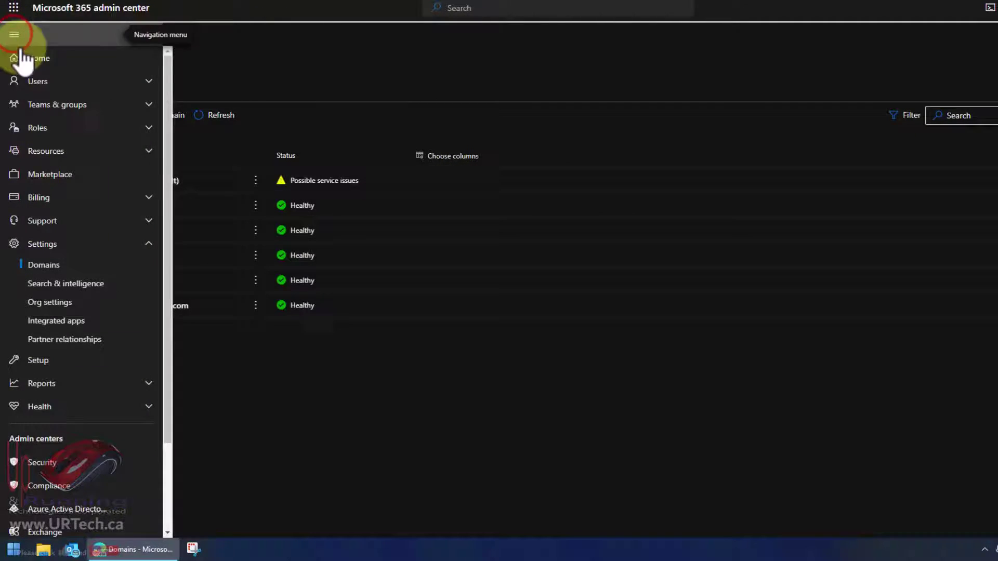
click(42, 82)
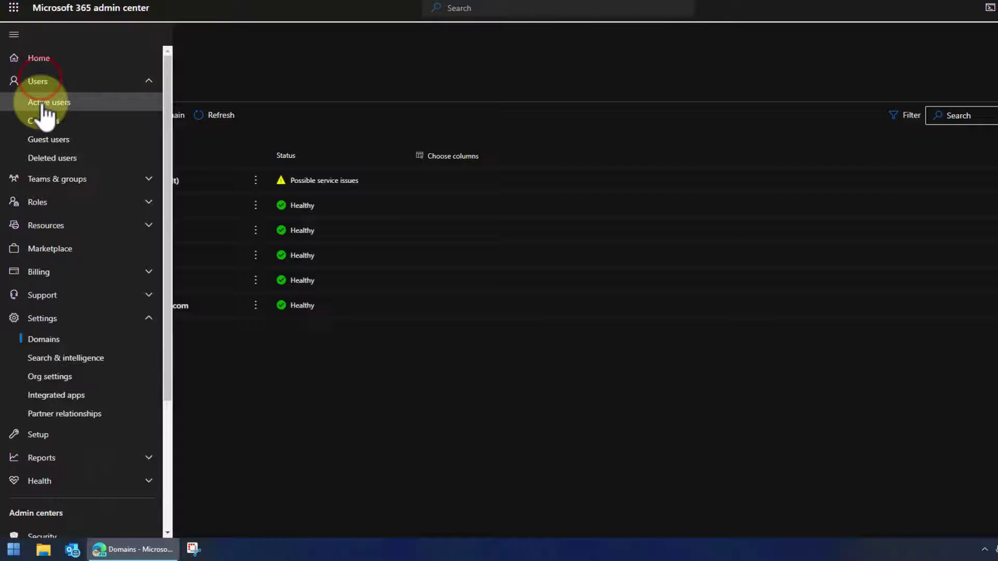
click(43, 103)
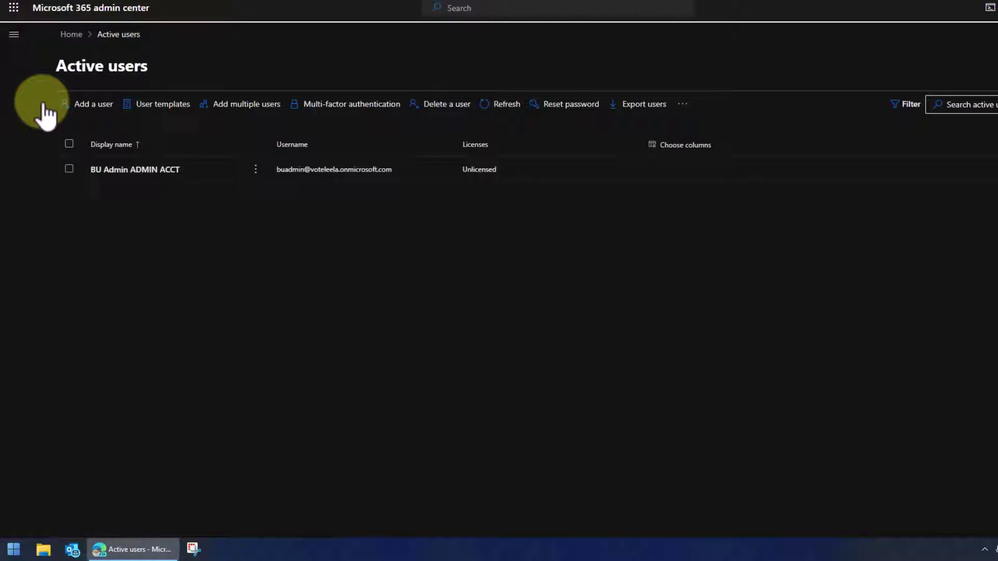
Start a new user with first name, last name and username on VoteLeela.com, then continue to licenses.
click(100, 104)
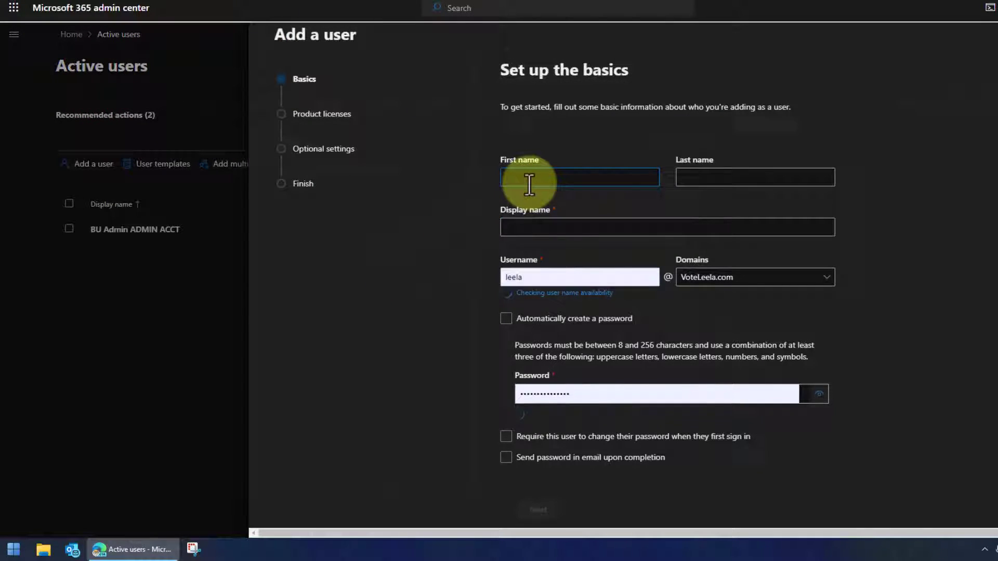
key(Tab)
double_click(535, 278)
text(Malkeet)
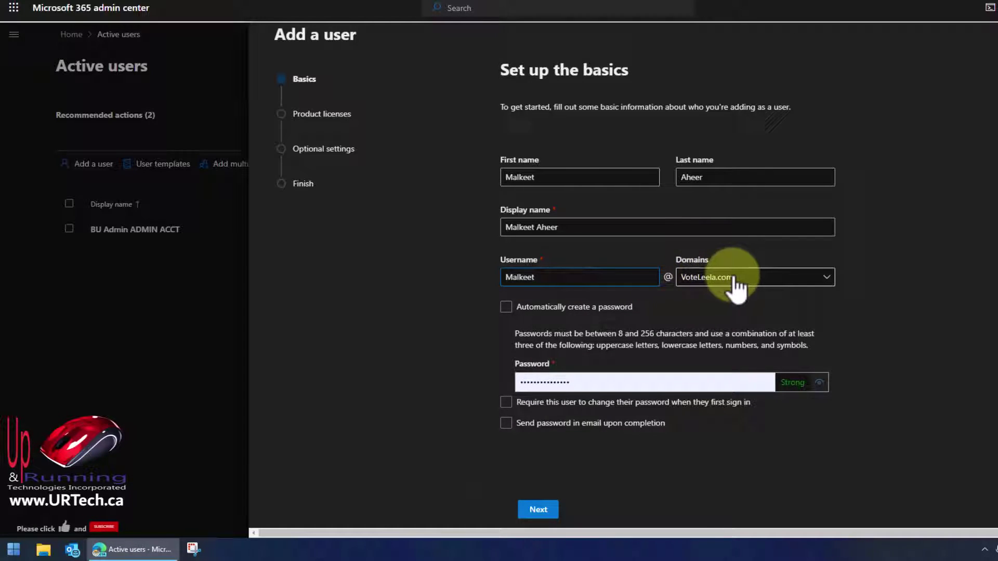
click(830, 277)
click(829, 277)
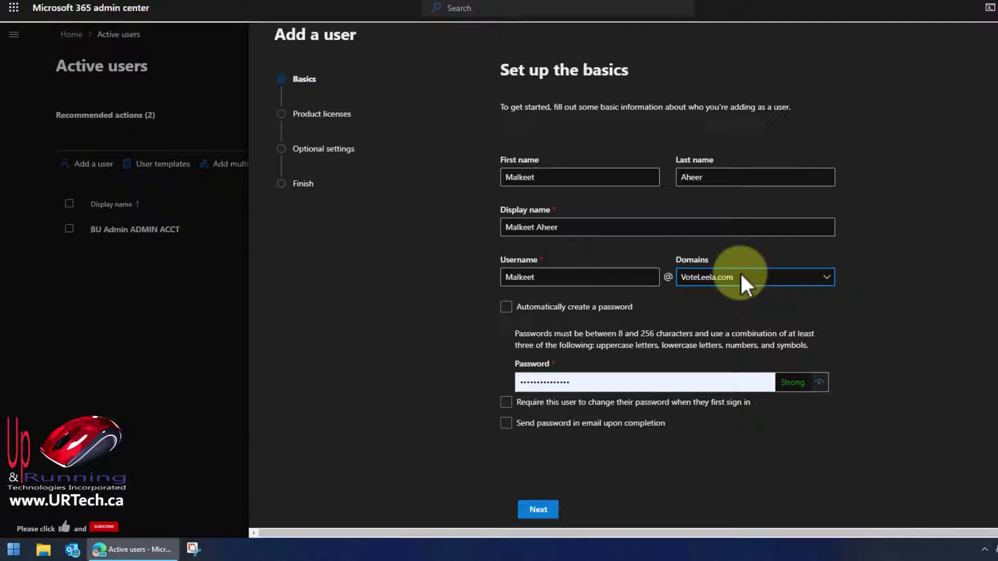
click(679, 245)
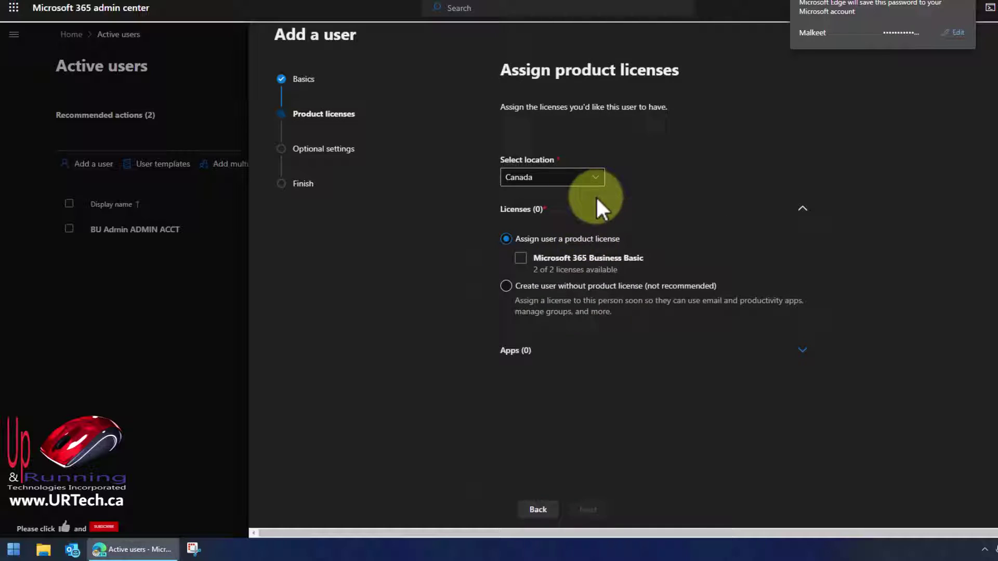
Assign a Business Basic license plus admin center access with Exchange Administrator and Global Reader roles.
click(520, 258)
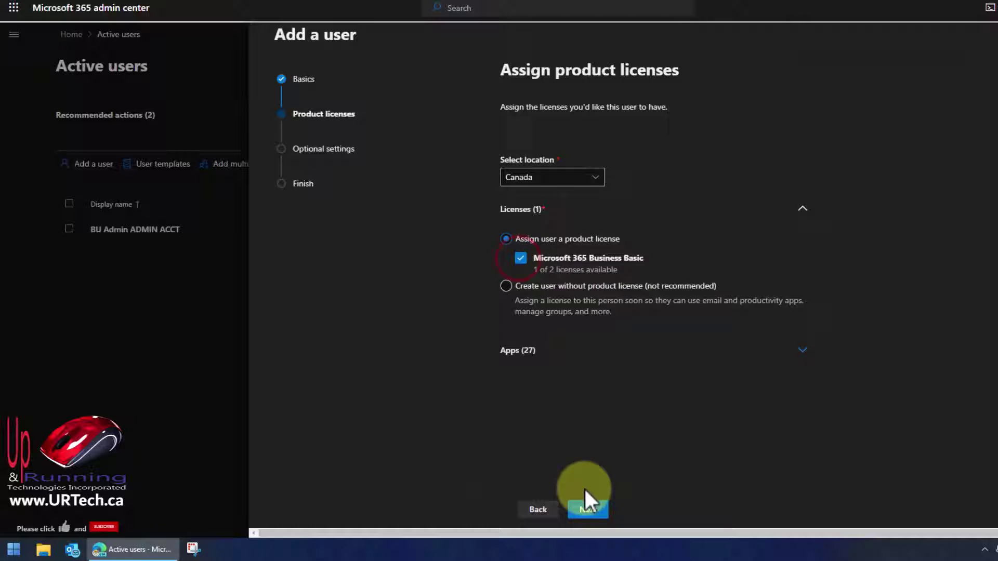
click(588, 509)
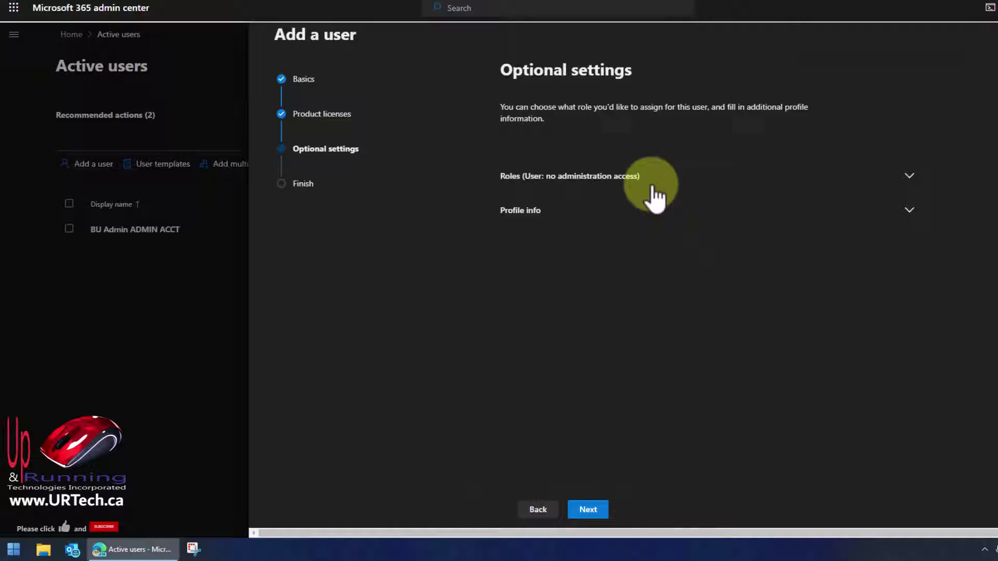
click(651, 177)
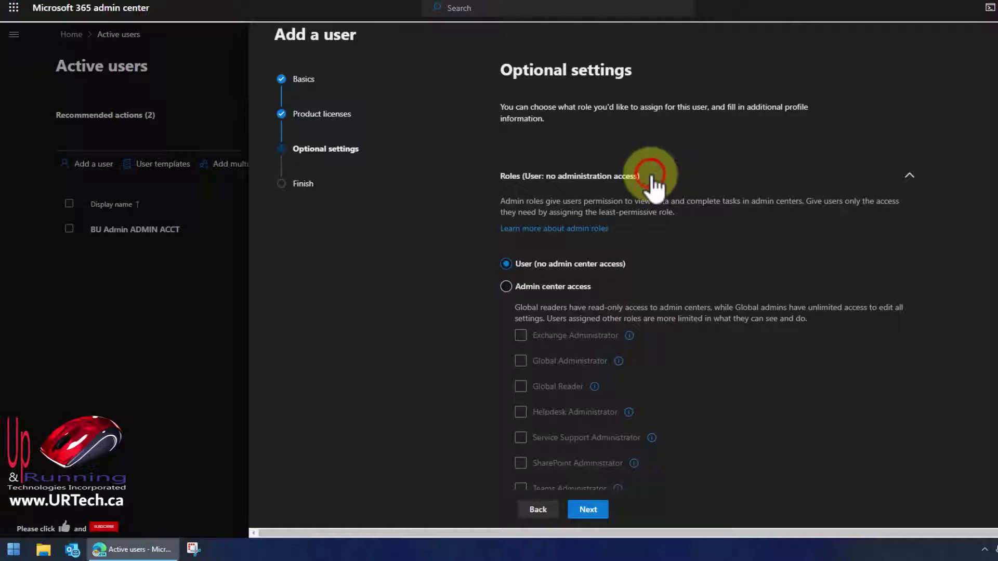
click(506, 286)
click(520, 335)
click(520, 386)
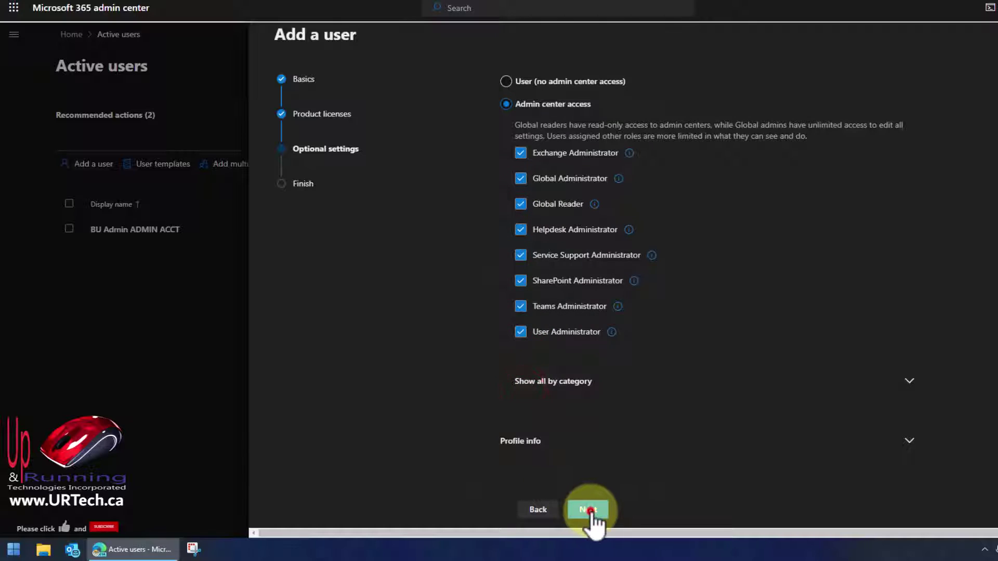
click(588, 510)
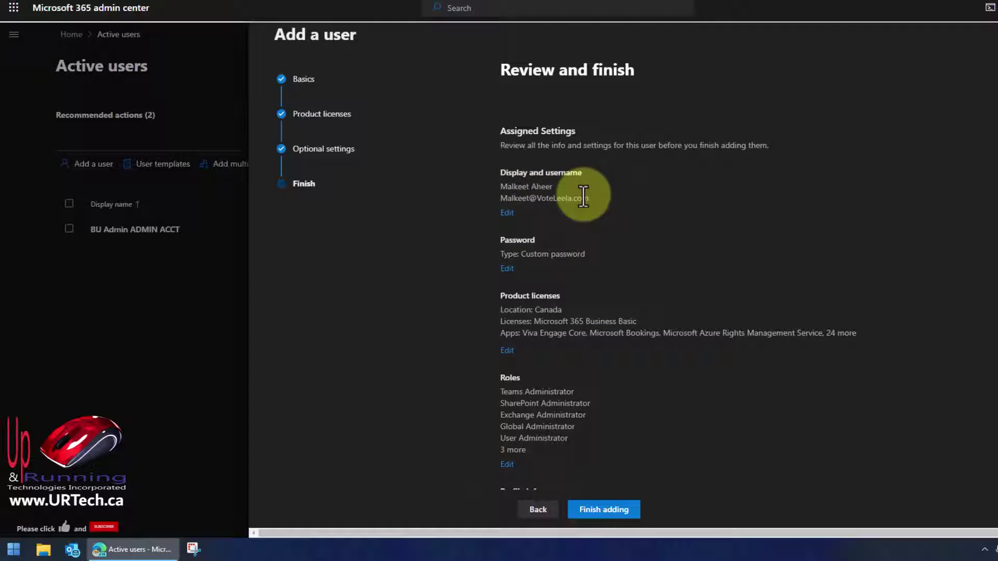
Finish adding the user with the reviewed license and roles.
click(616, 509)
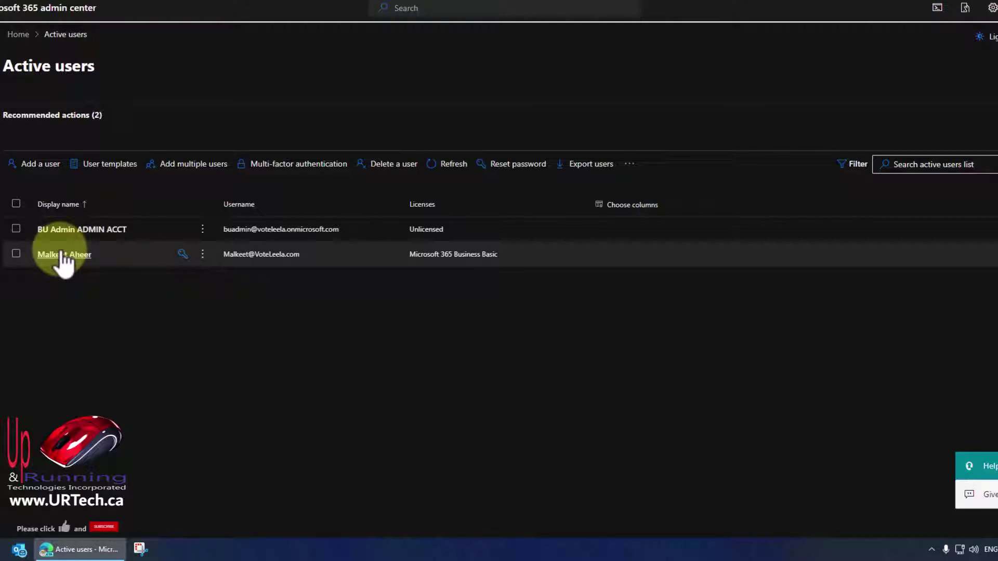
Open the new user's details and its Manage username panel.
click(58, 255)
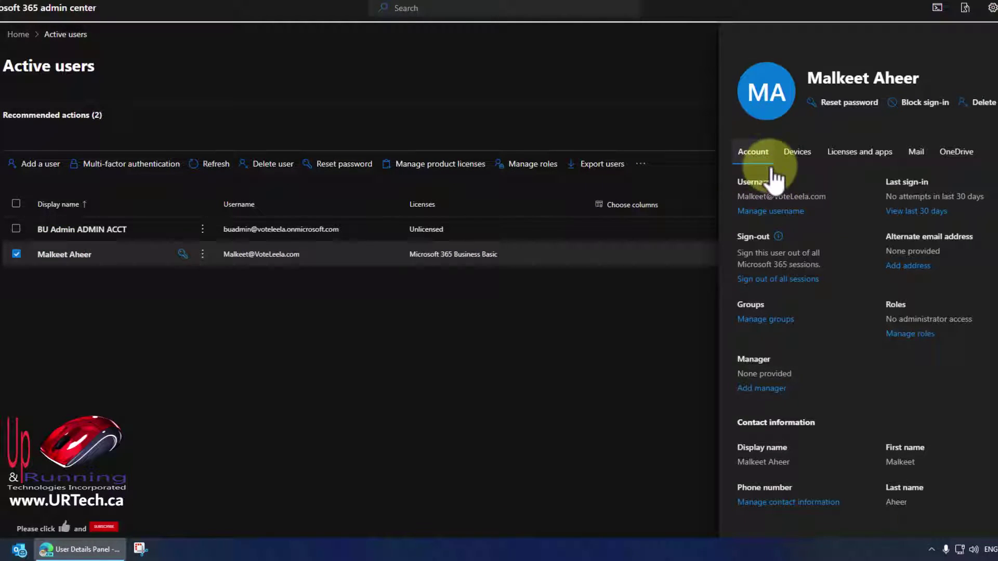
click(789, 211)
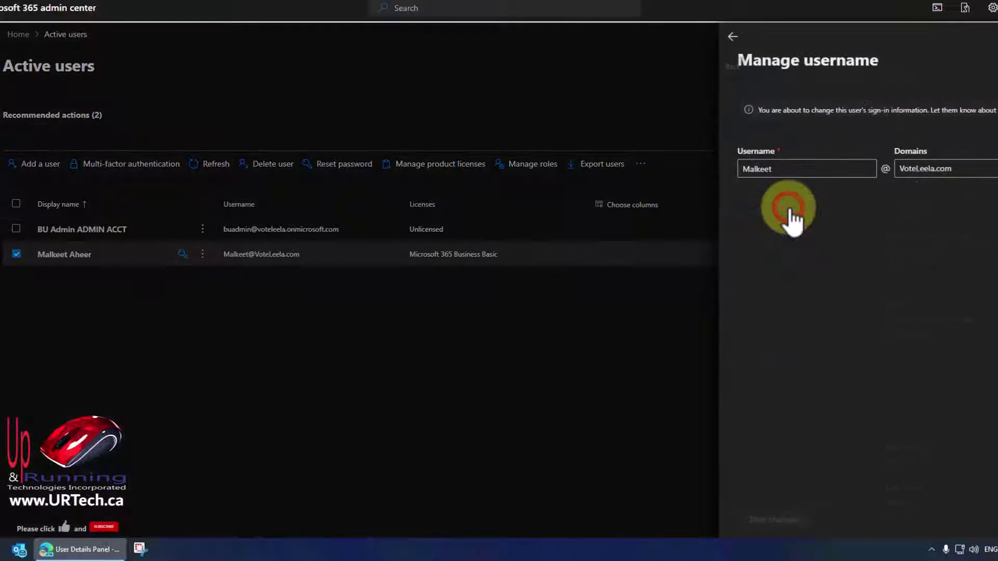
Change the user's username domain to aheer.ca, save it, and close the confirmation.
click(933, 169)
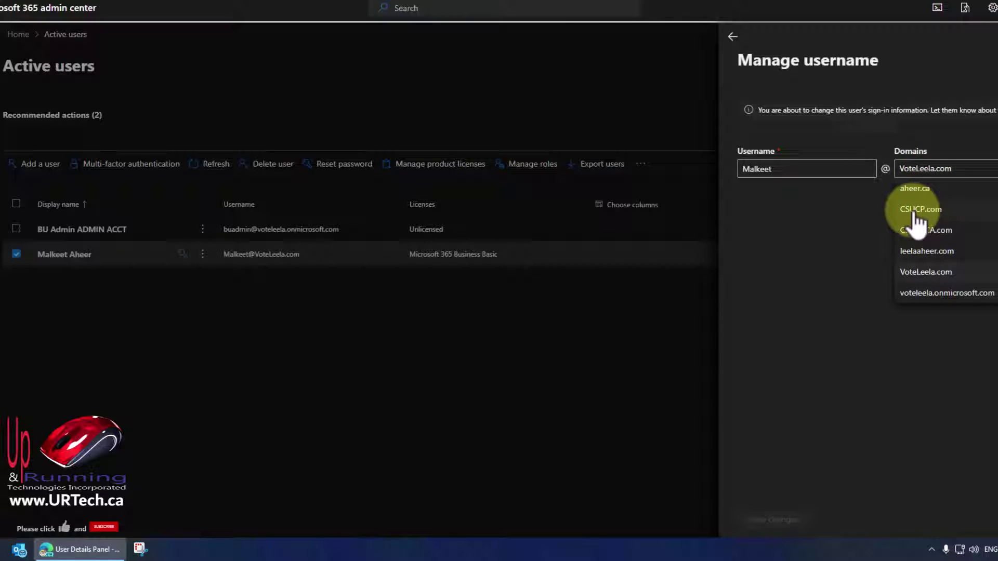
click(935, 210)
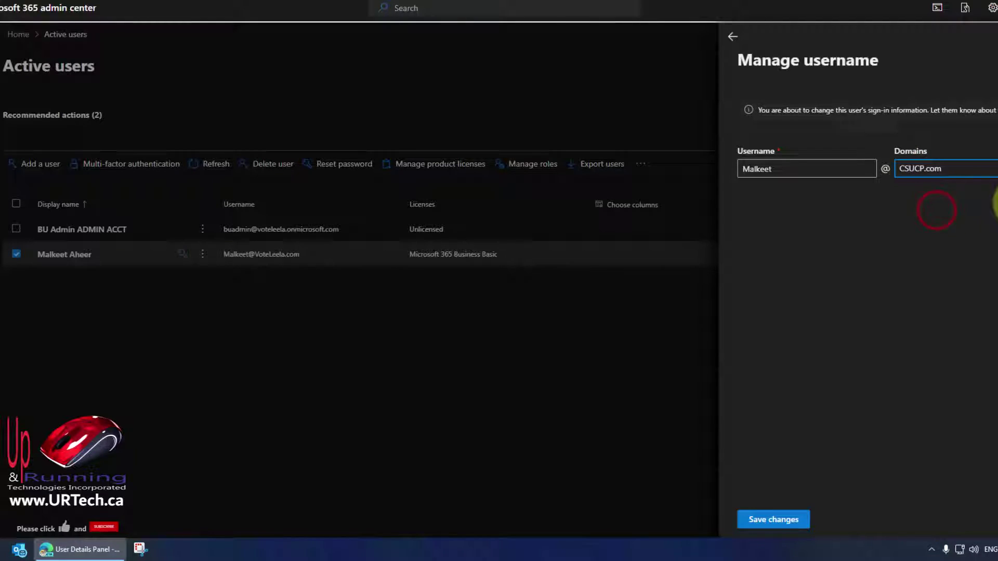
click(993, 168)
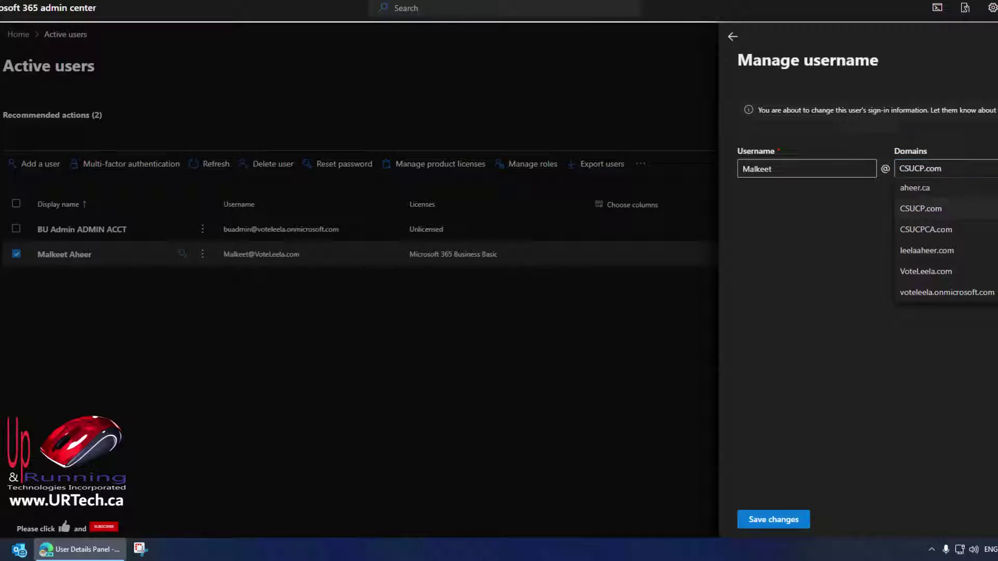
click(955, 254)
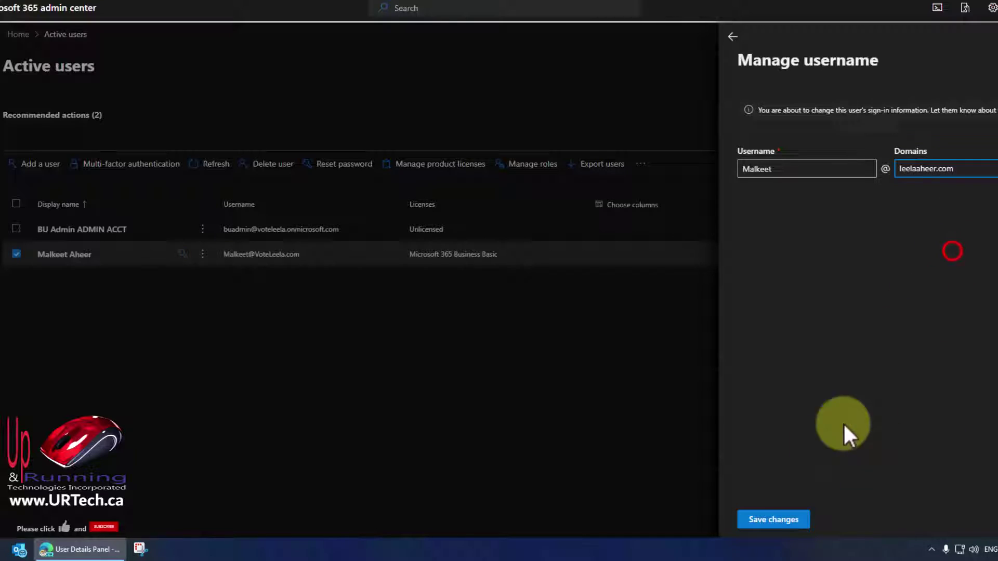
click(993, 168)
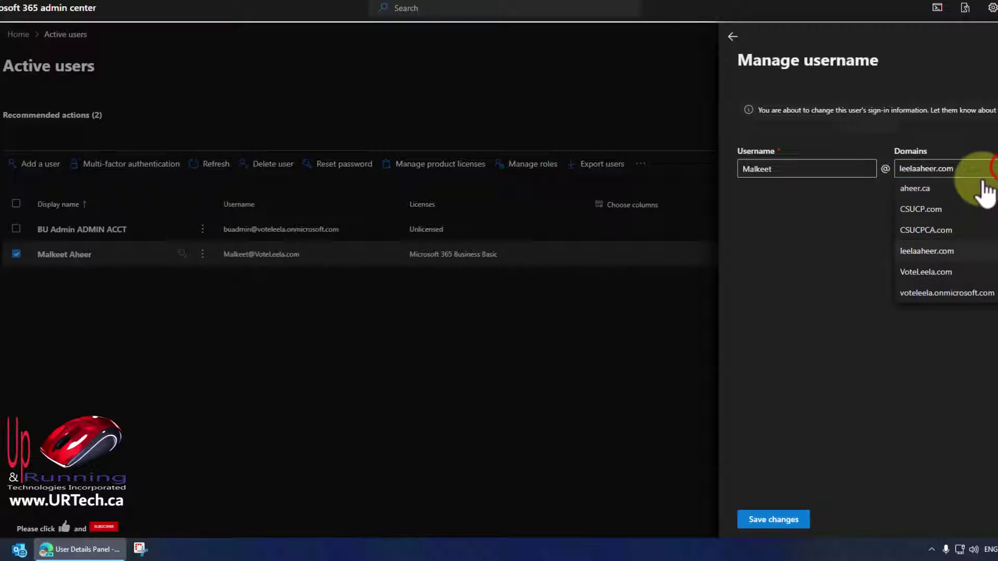
click(916, 191)
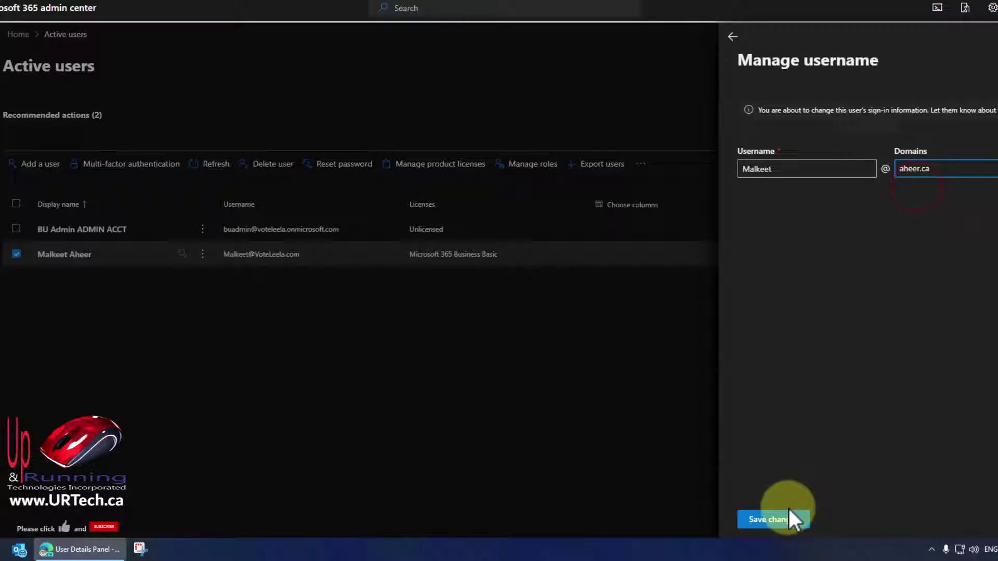
click(778, 520)
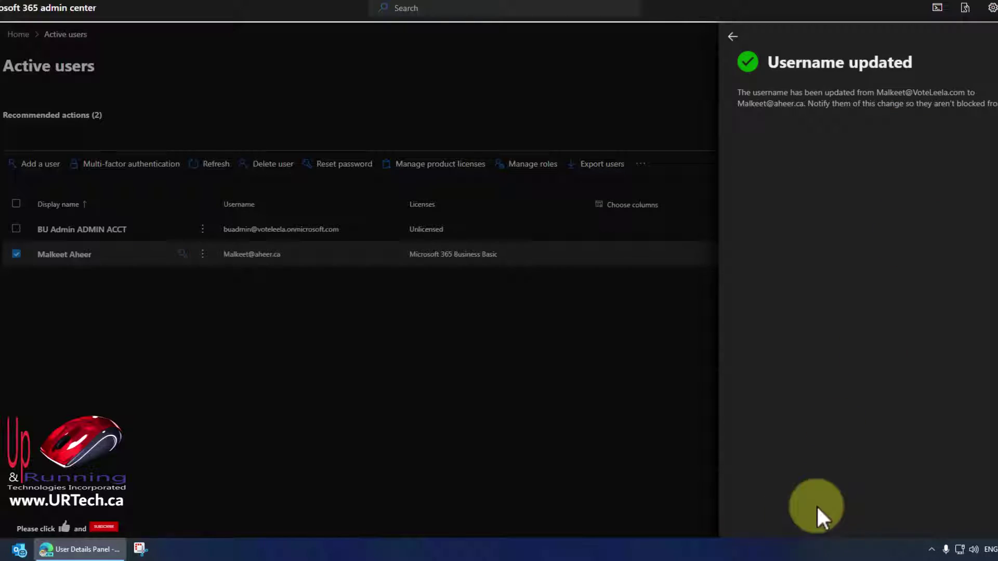
click(989, 35)
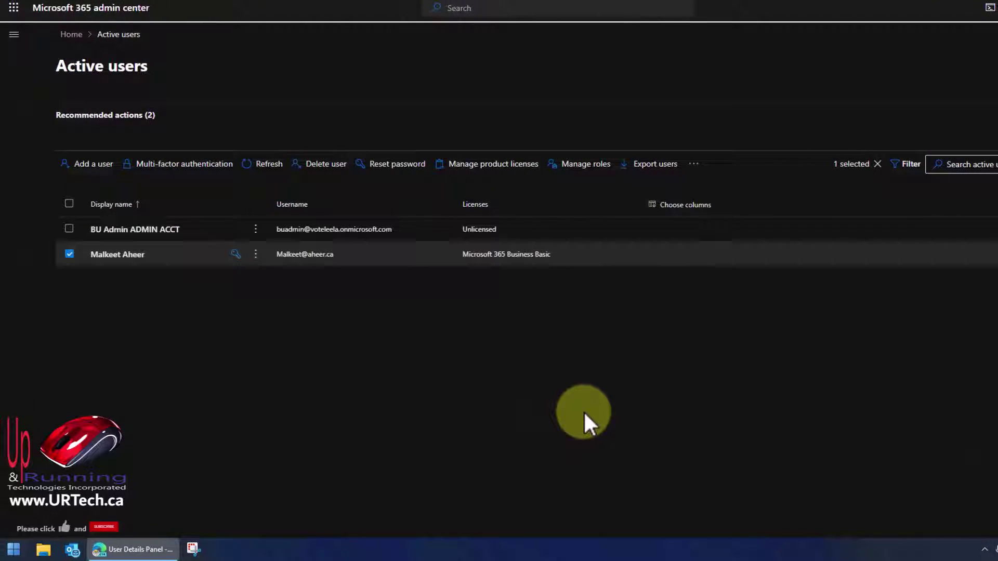
Select aheer.ca on the Domains page and confirm Set as default.
click(13, 35)
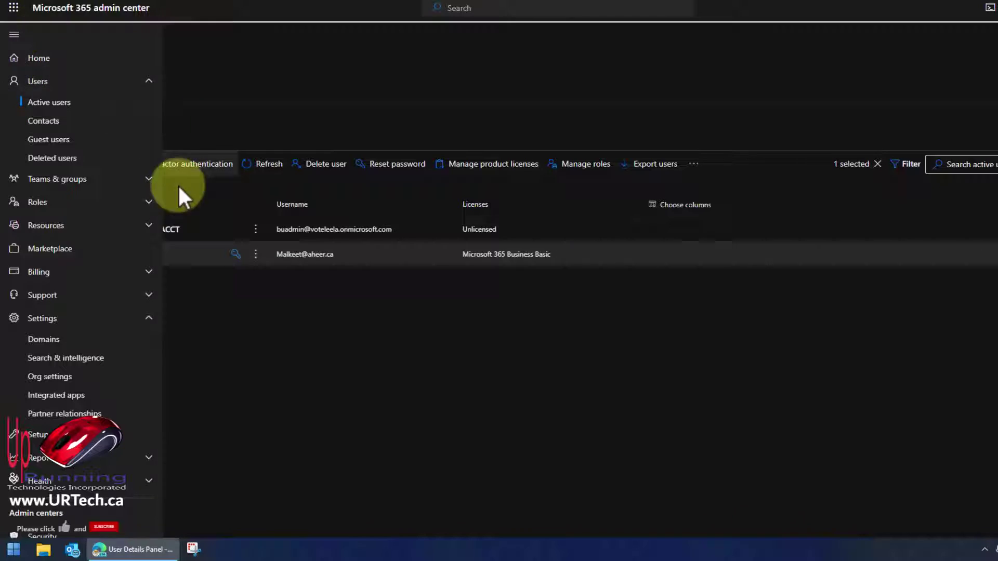
click(50, 343)
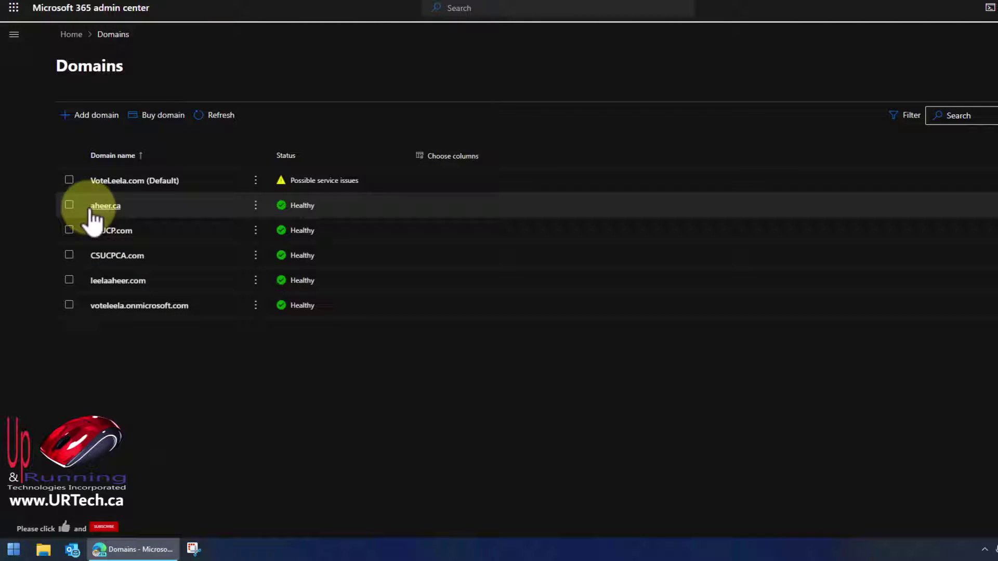
click(69, 205)
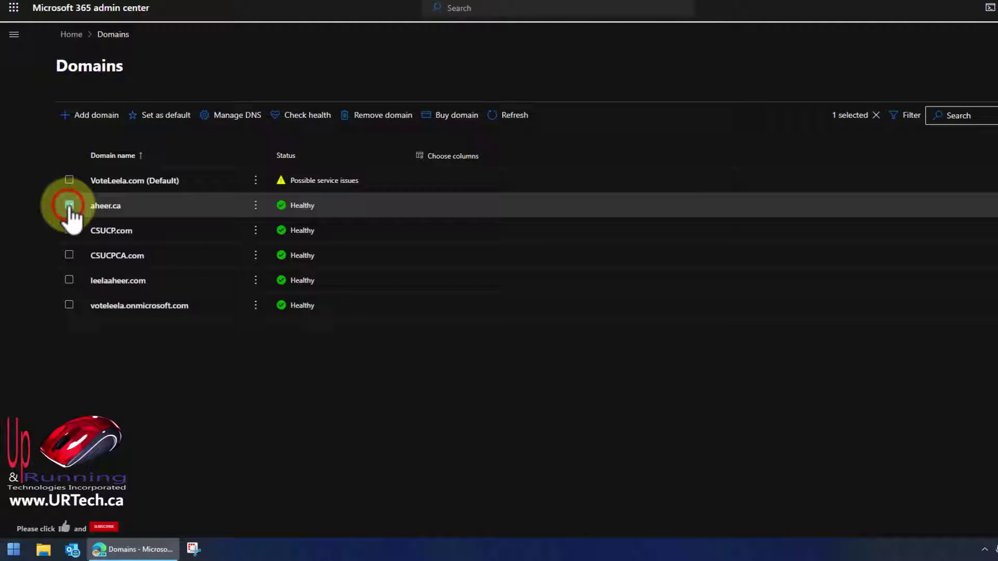
click(168, 123)
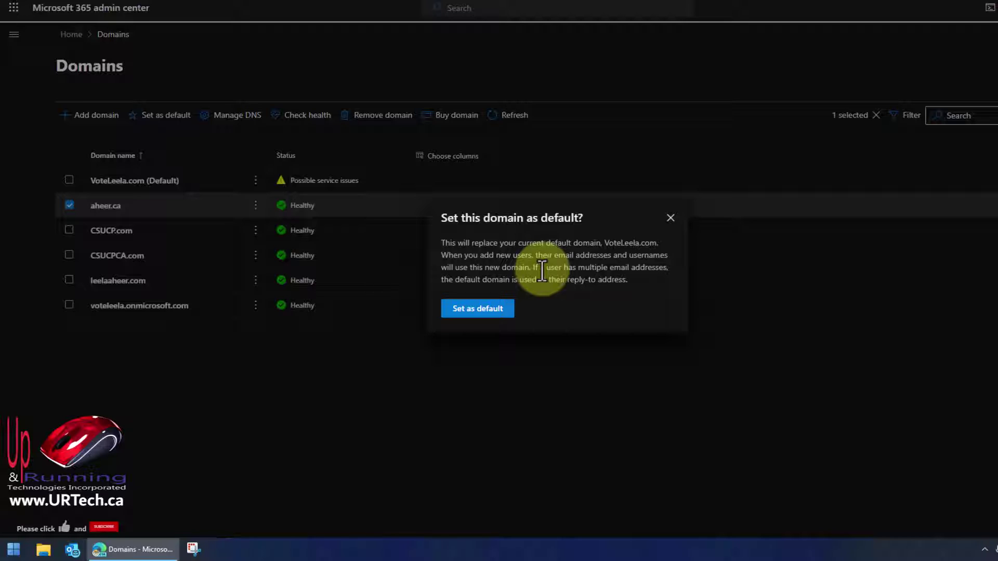
click(475, 309)
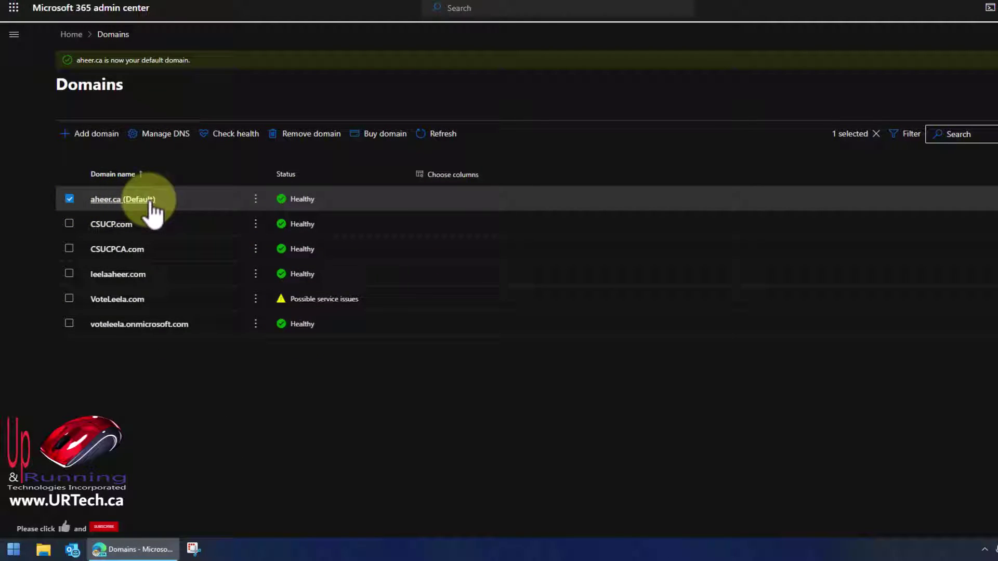
From Active users, start adding a new user and enter their first and last name.
click(14, 34)
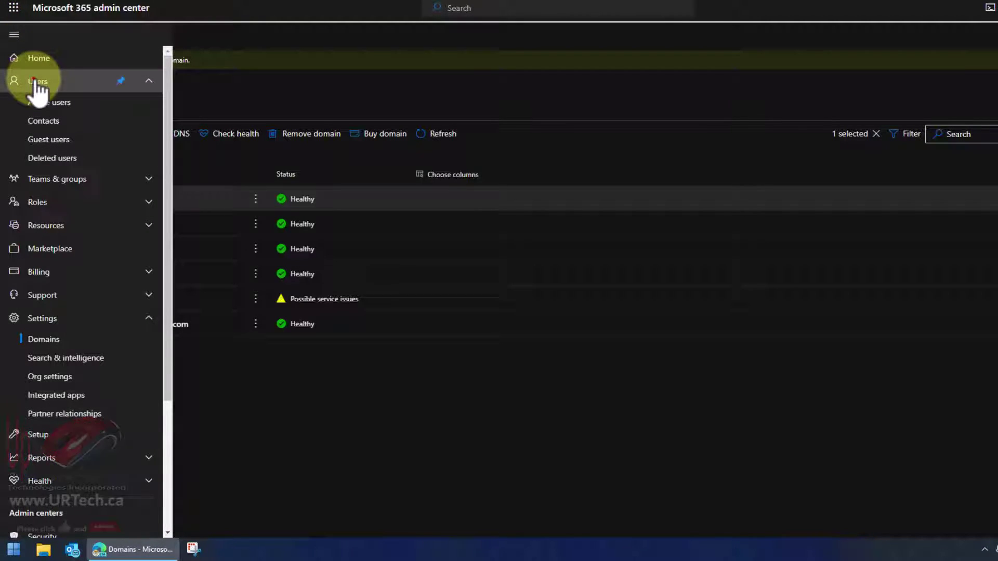
click(34, 81)
click(38, 100)
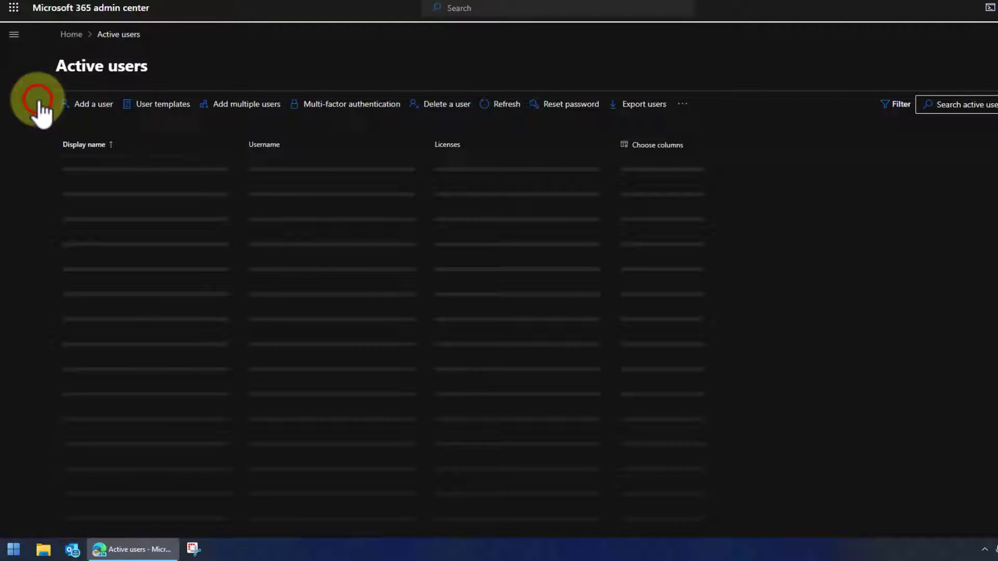
click(89, 104)
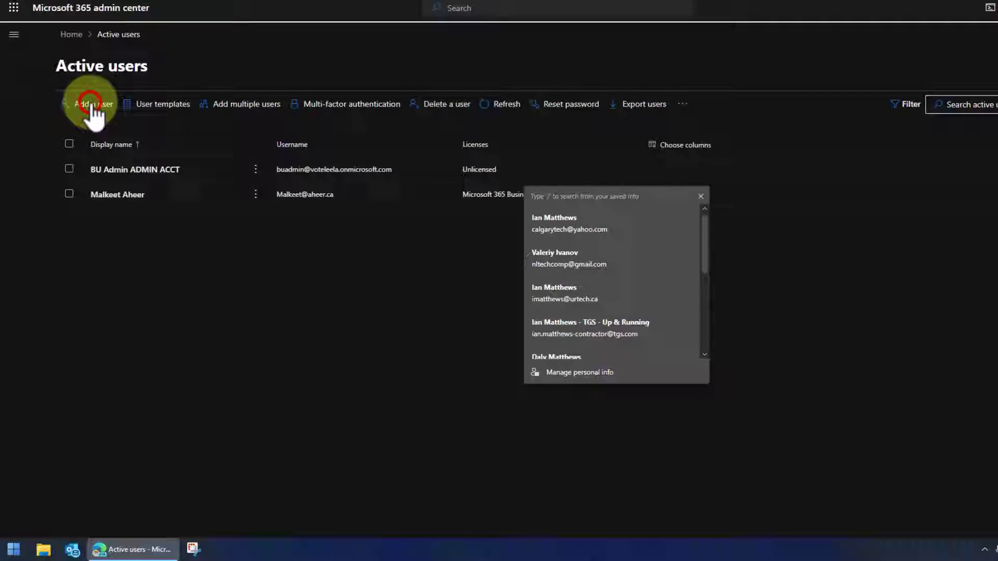
click(546, 177)
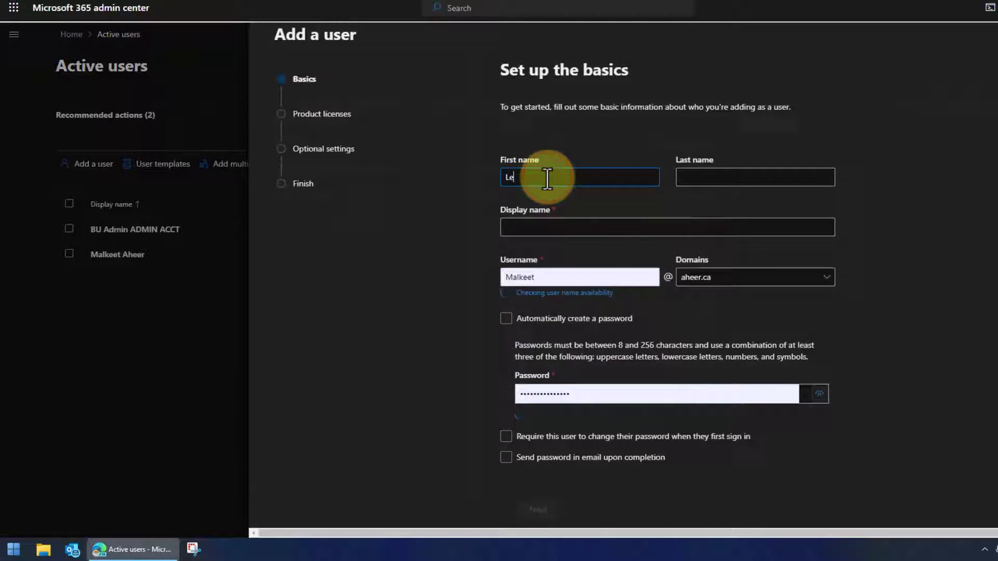
key(Tab)
key(Tab)
key(Tab)
key(Tab)
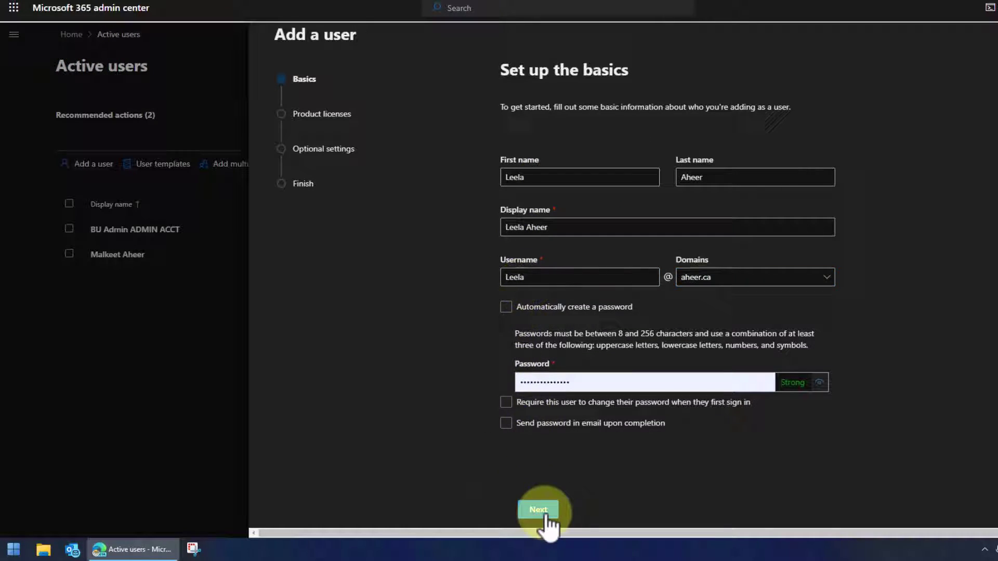
Assign a Microsoft 365 Business Basic licence and finish adding the user without publishing a template.
click(543, 514)
click(521, 258)
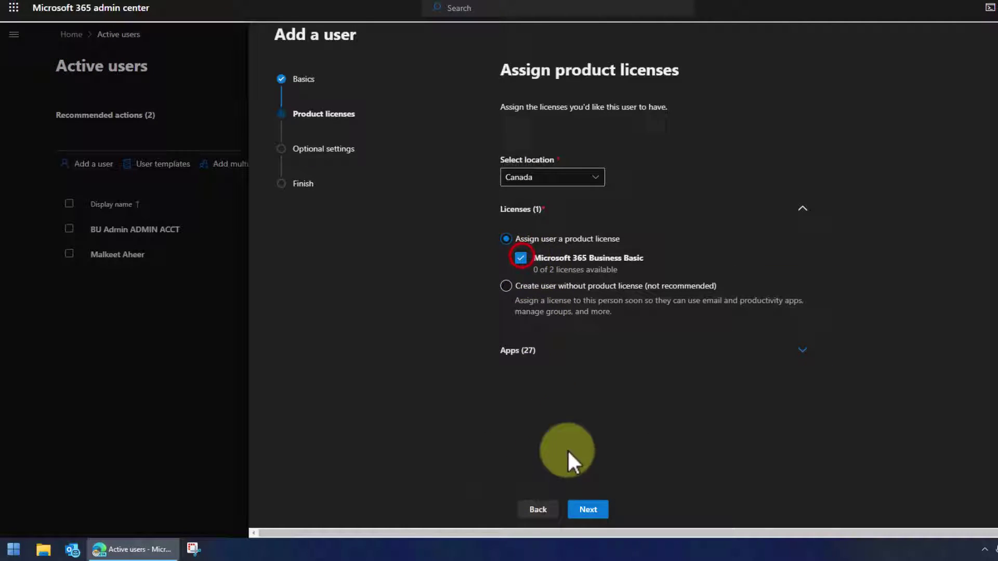
click(588, 510)
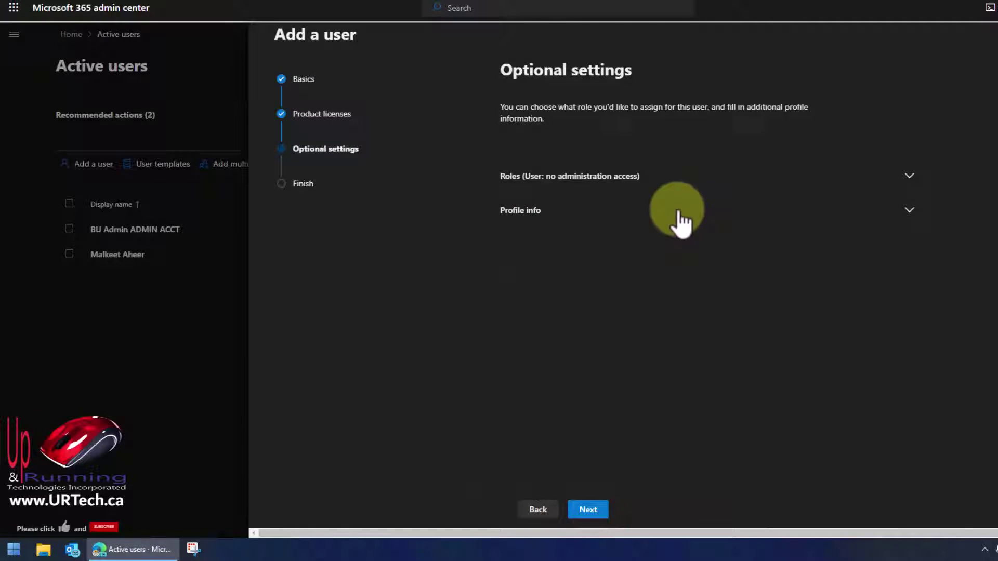
click(593, 511)
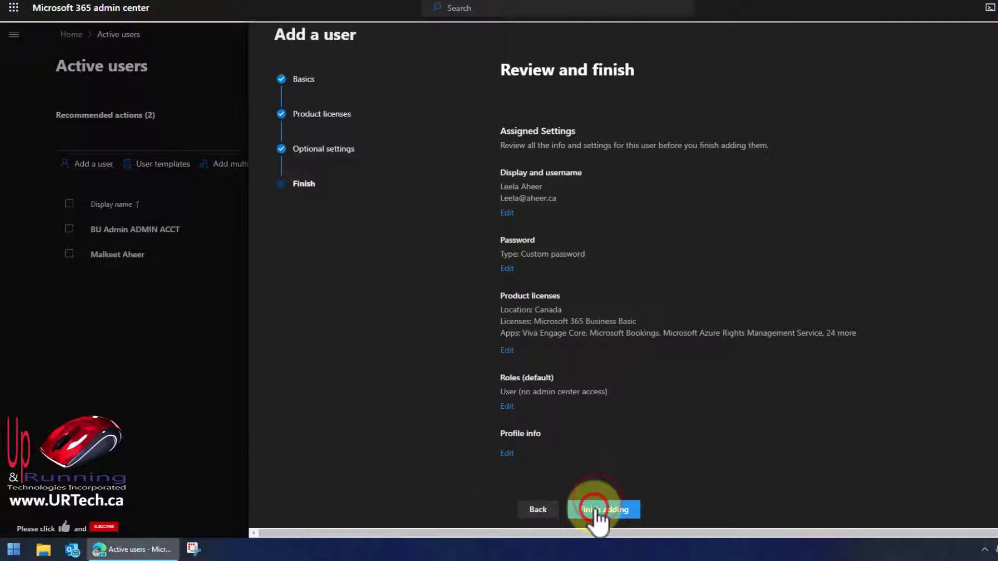
click(613, 510)
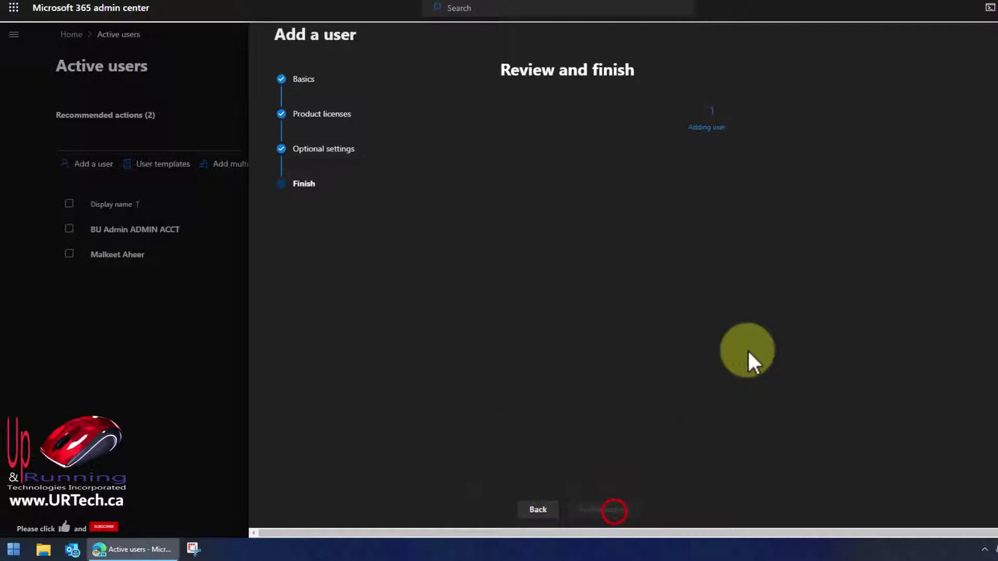
scroll(811, 211, down, 5)
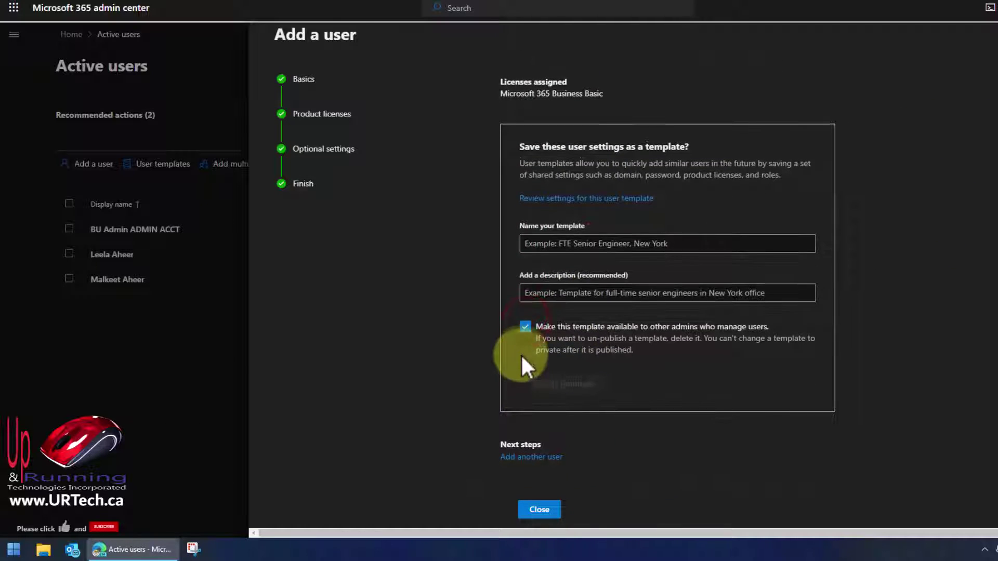
click(525, 326)
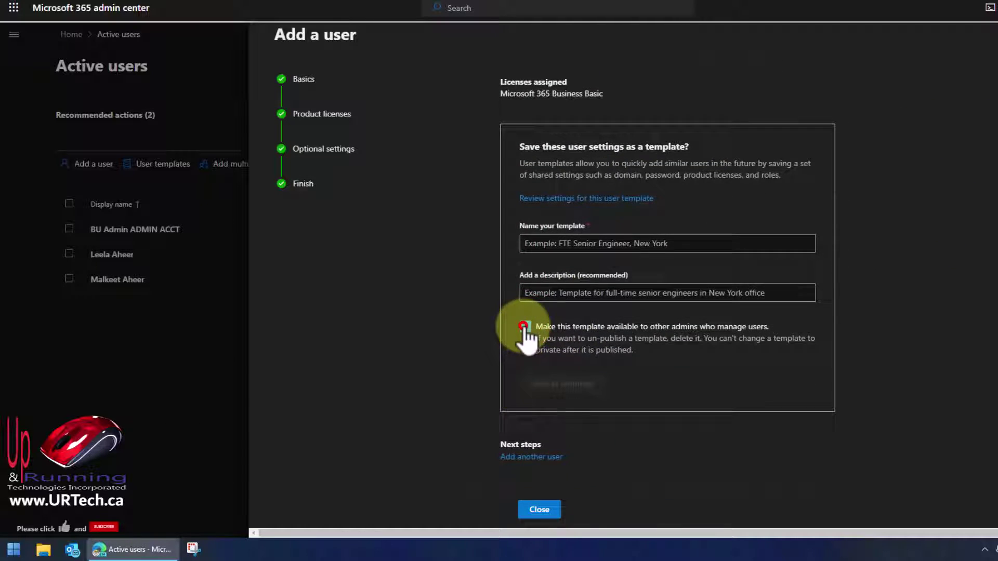
click(535, 509)
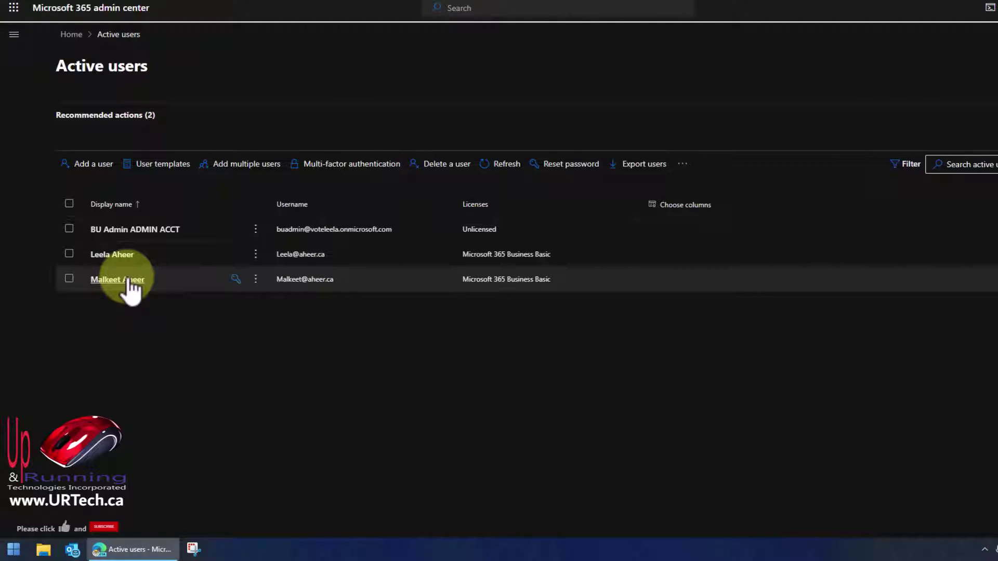
Add a 'sales' alias on aheer.ca in the other user's username and email settings.
click(127, 278)
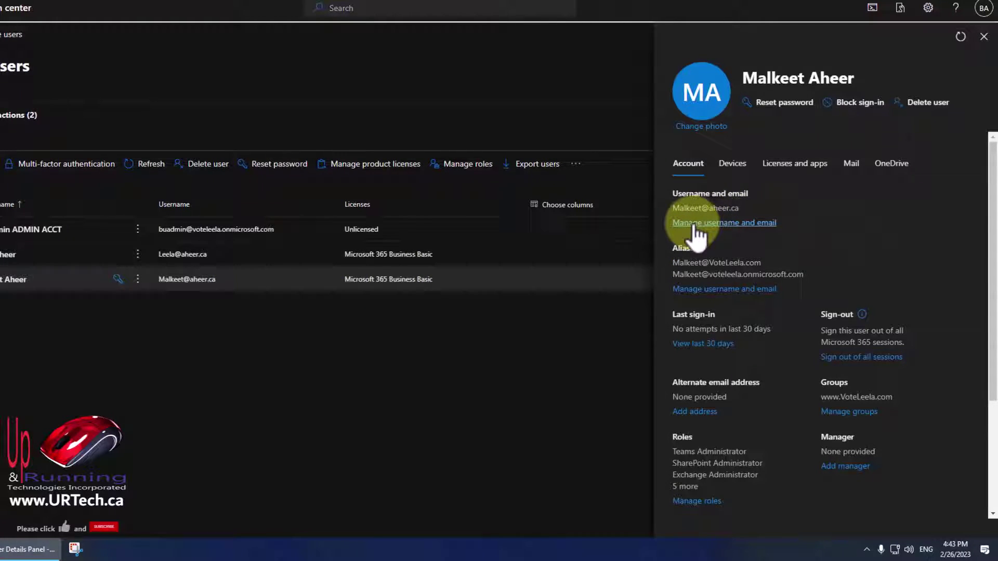
click(695, 224)
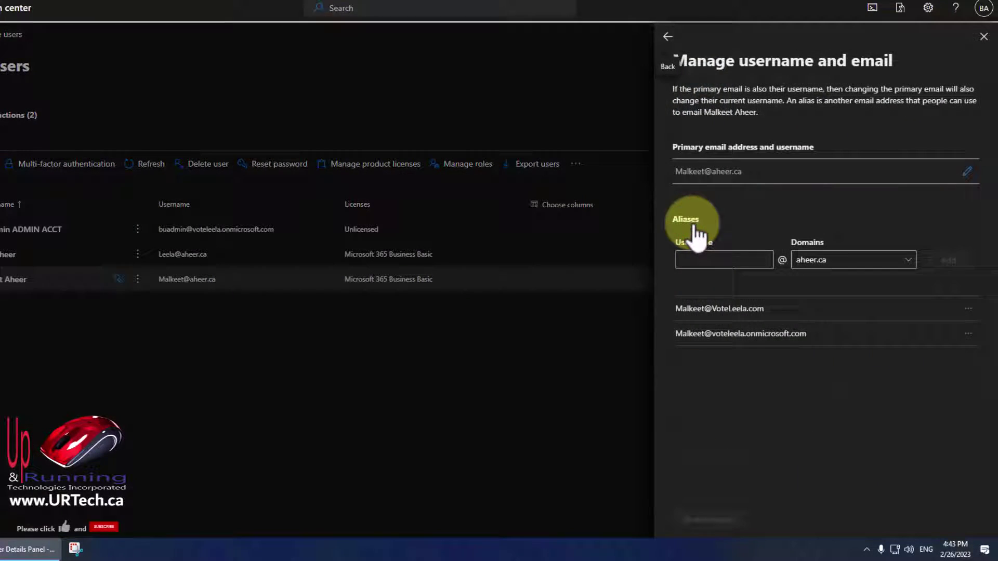
click(703, 262)
text(sa)
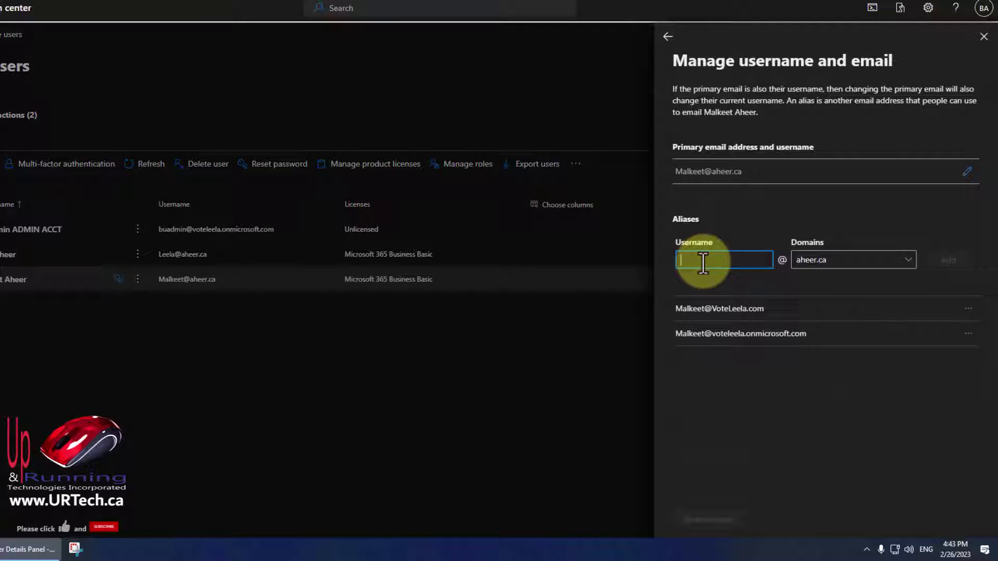
text(lea)
key(BackSpace)
text(\)
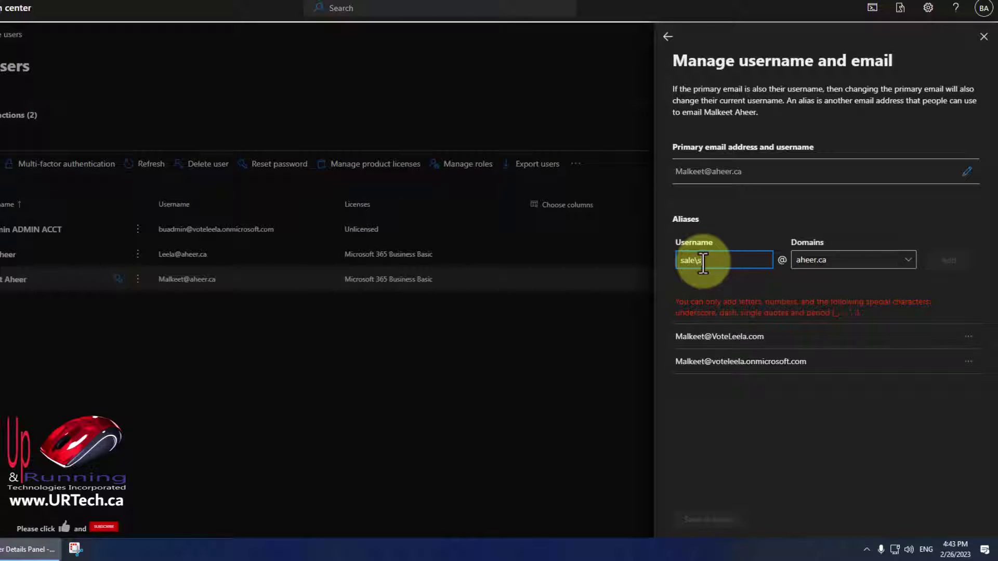
text(s)
key(BackSpace)
key(BackSpace)
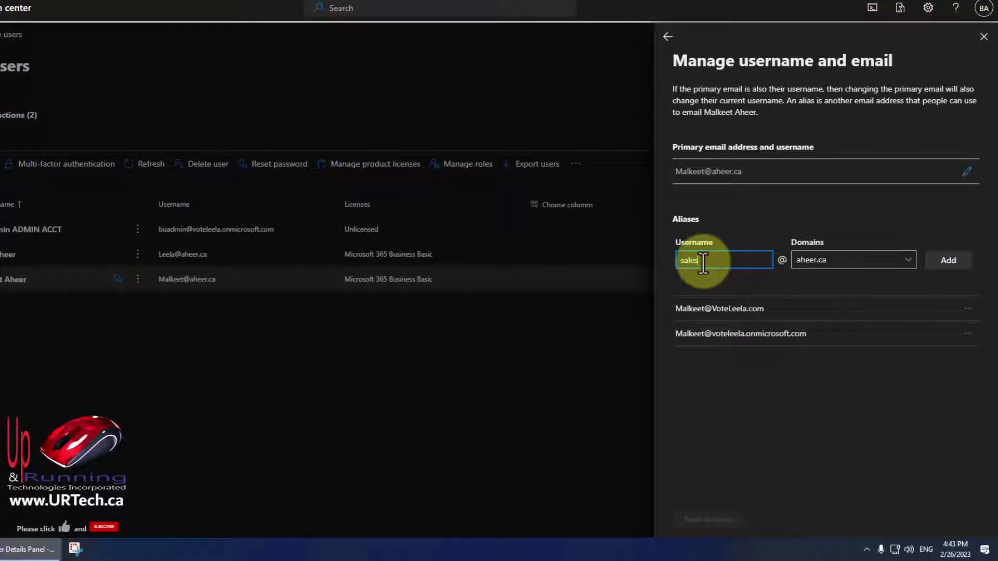
click(945, 262)
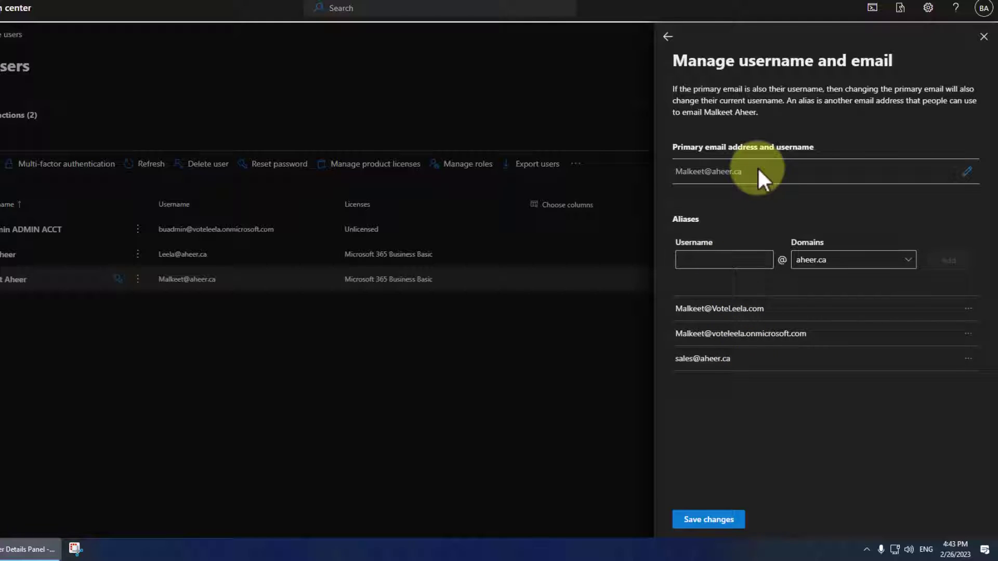
drag(757, 168, 675, 179)
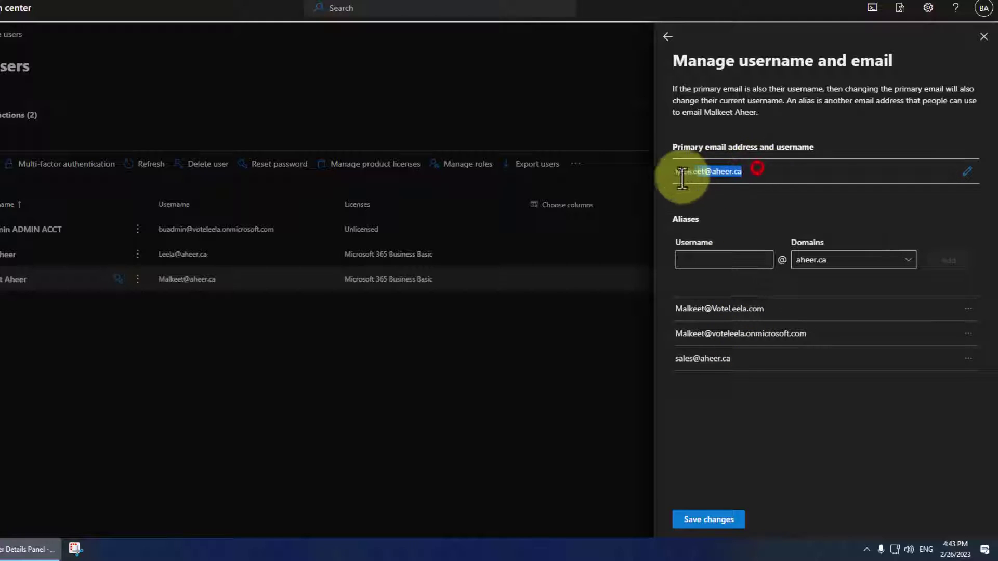
click(715, 189)
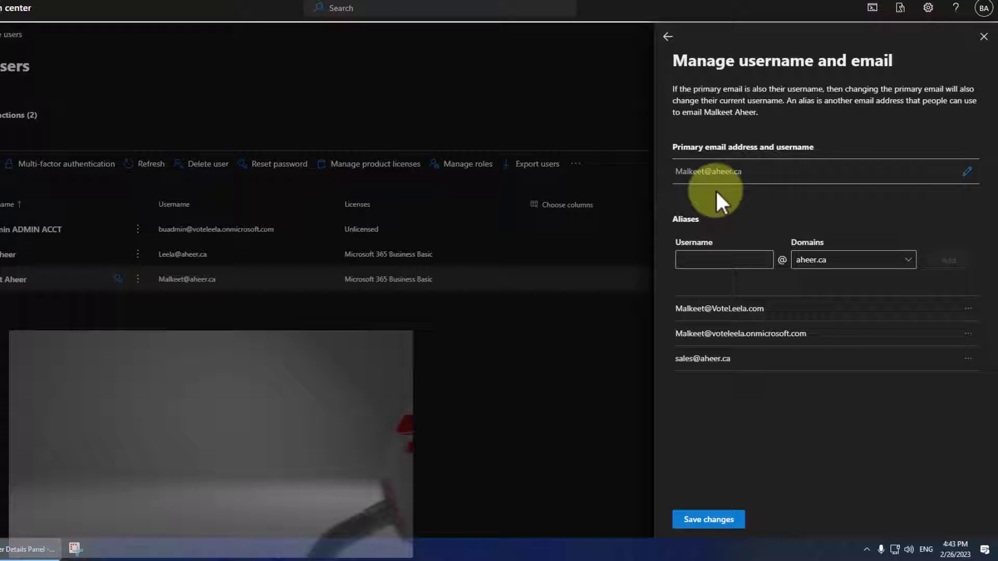
drag(748, 170, 671, 173)
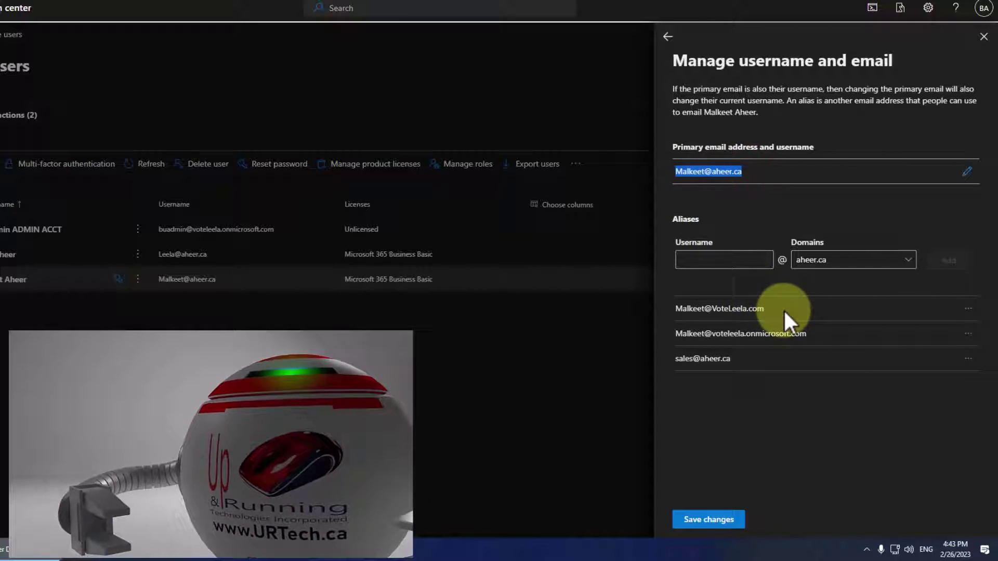
drag(784, 309, 679, 310)
click(818, 330)
drag(818, 329, 641, 338)
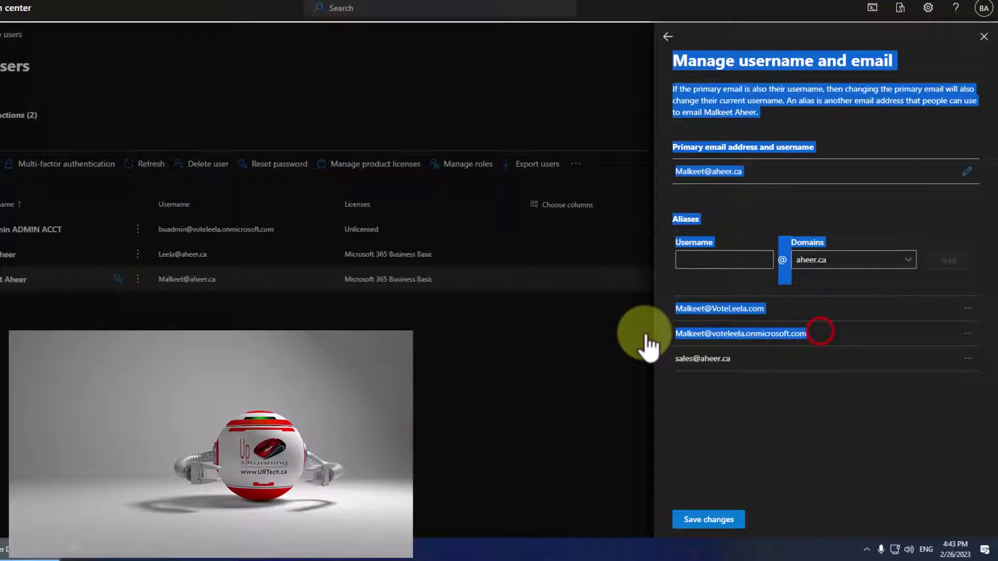
drag(755, 357, 697, 372)
click(697, 375)
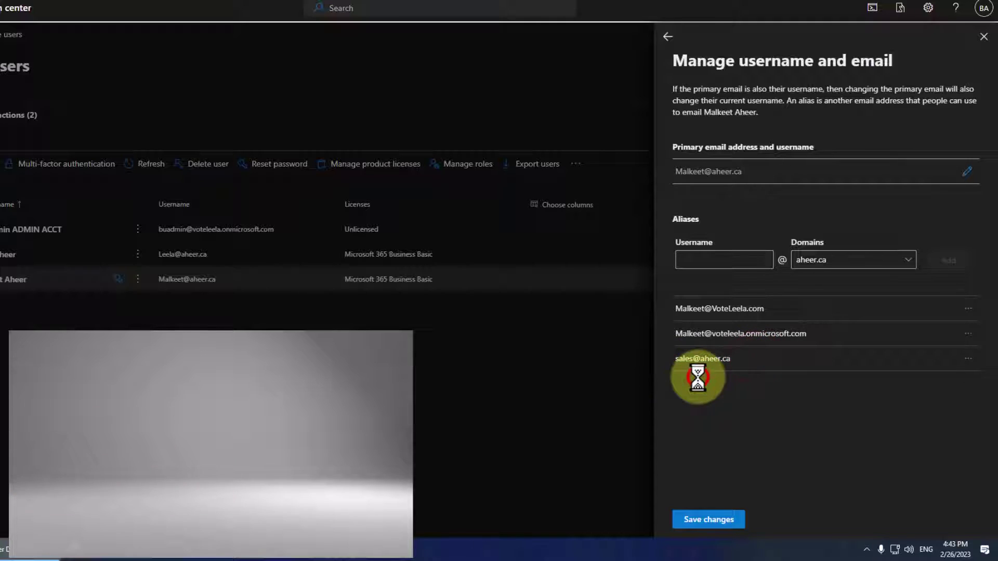
triple_click(765, 172)
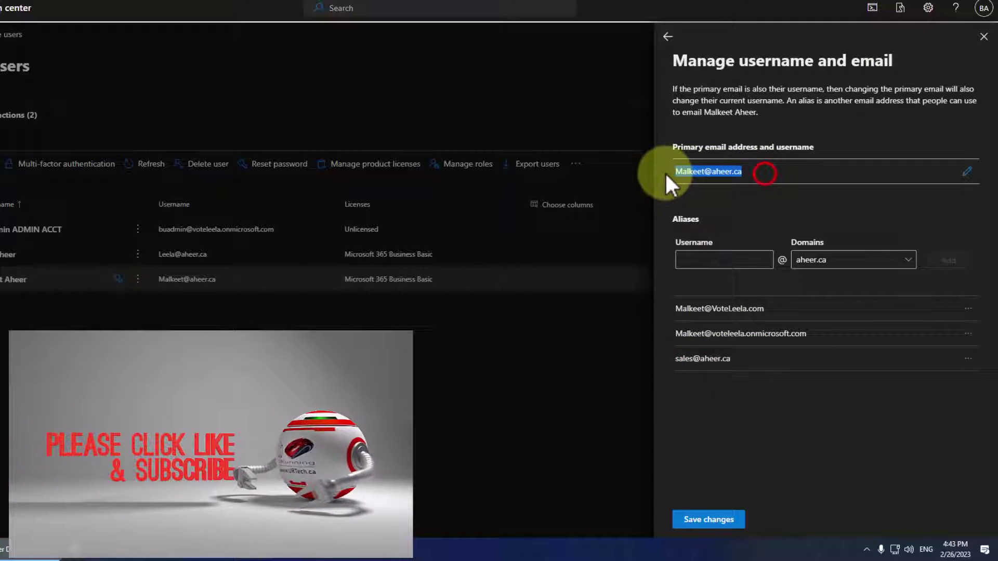
click(742, 194)
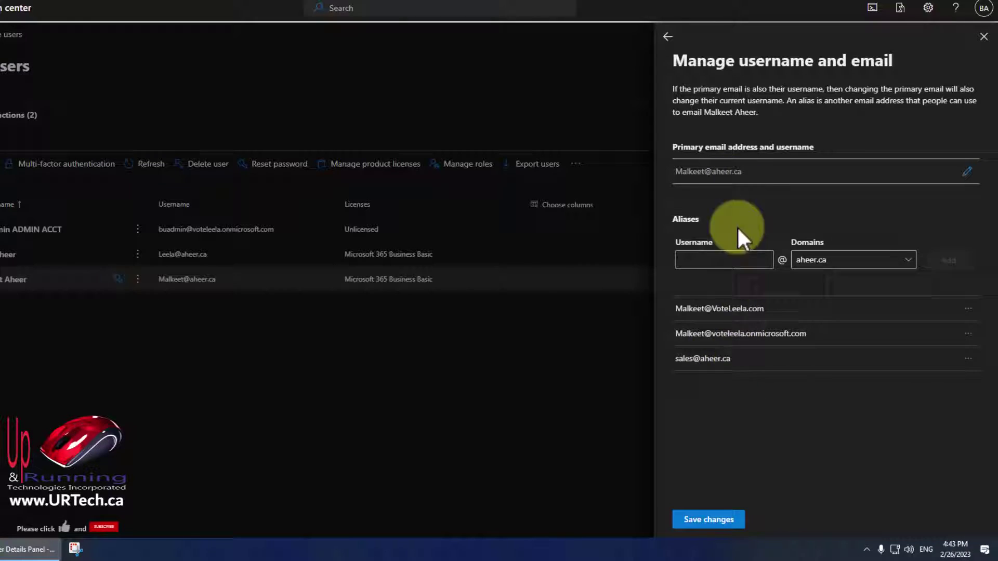
drag(744, 359, 675, 358)
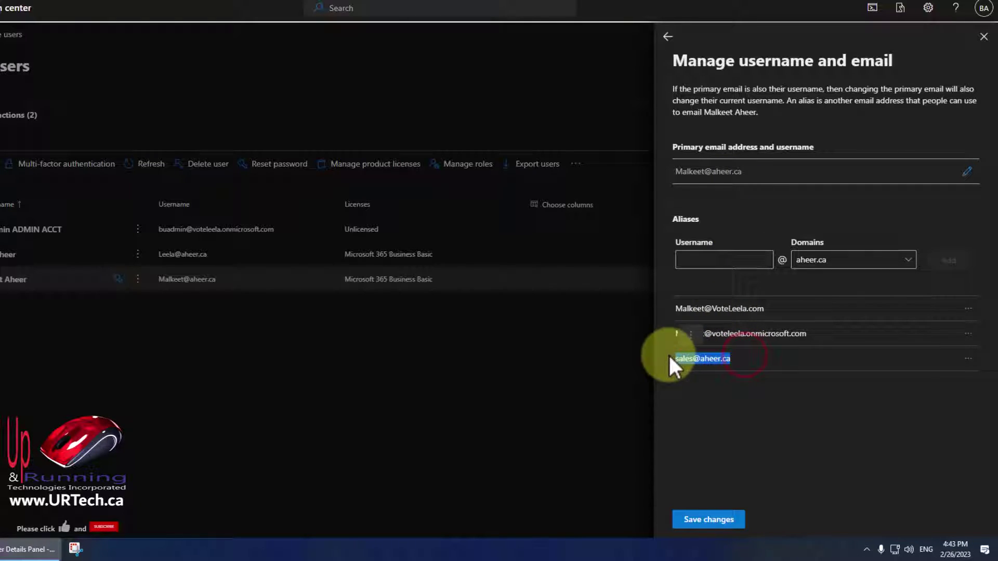
click(732, 216)
drag(759, 171, 675, 173)
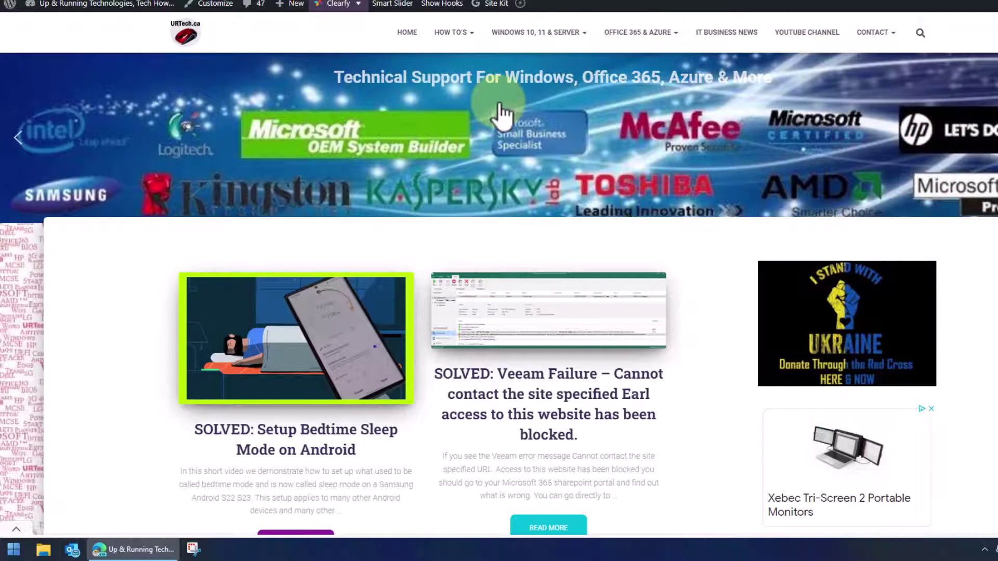
Scroll down the URTech.ca home page to its list of SOLVED articles.
scroll(686, 380, down, 7)
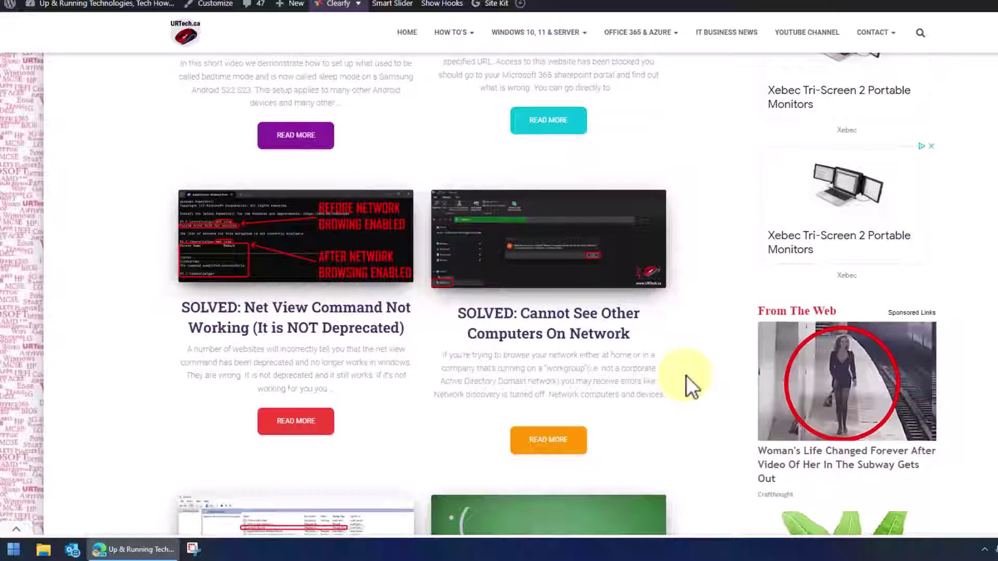